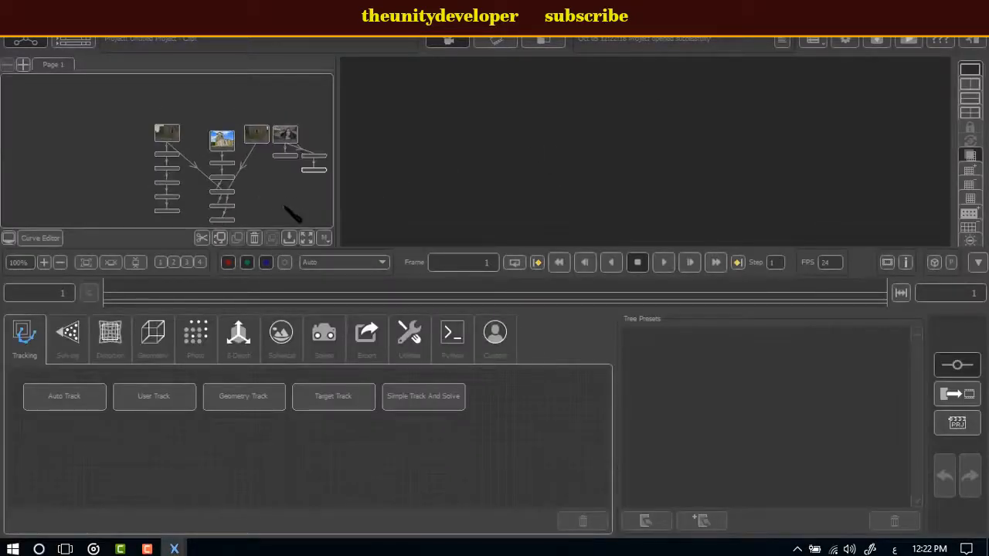
# Step: Open the PFTDialog clip input from the node tree and play through its footage
pyautogui.click(227, 113)
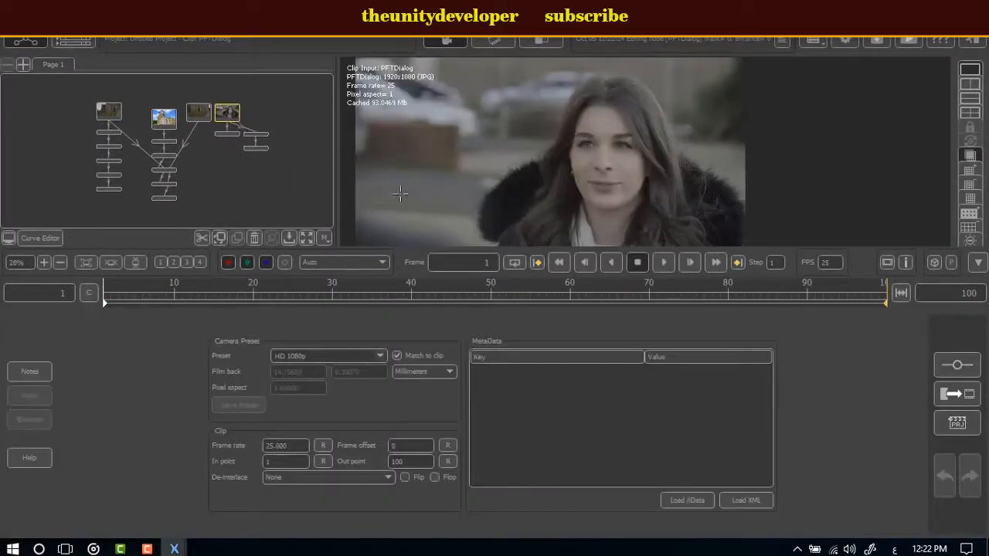
pyautogui.click(664, 262)
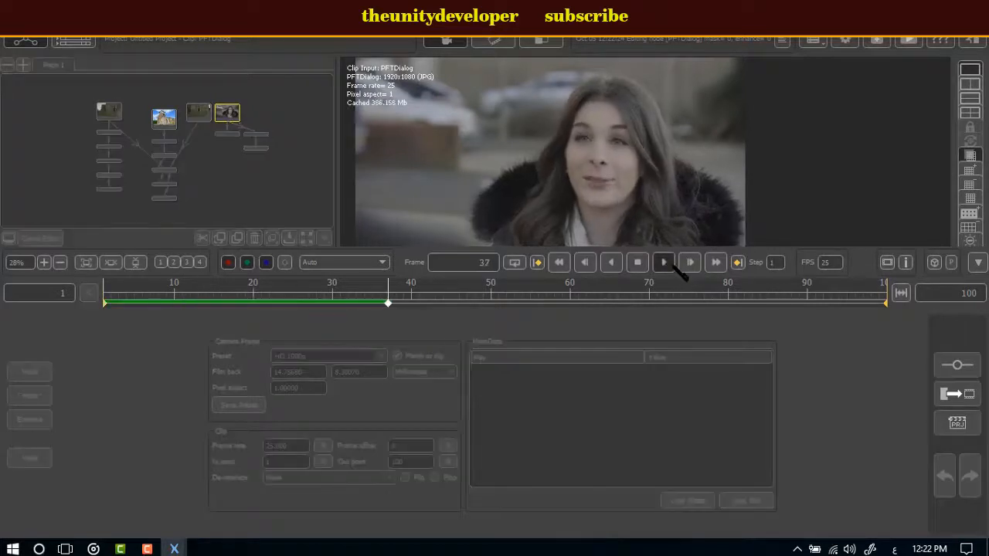
pyautogui.click(638, 262)
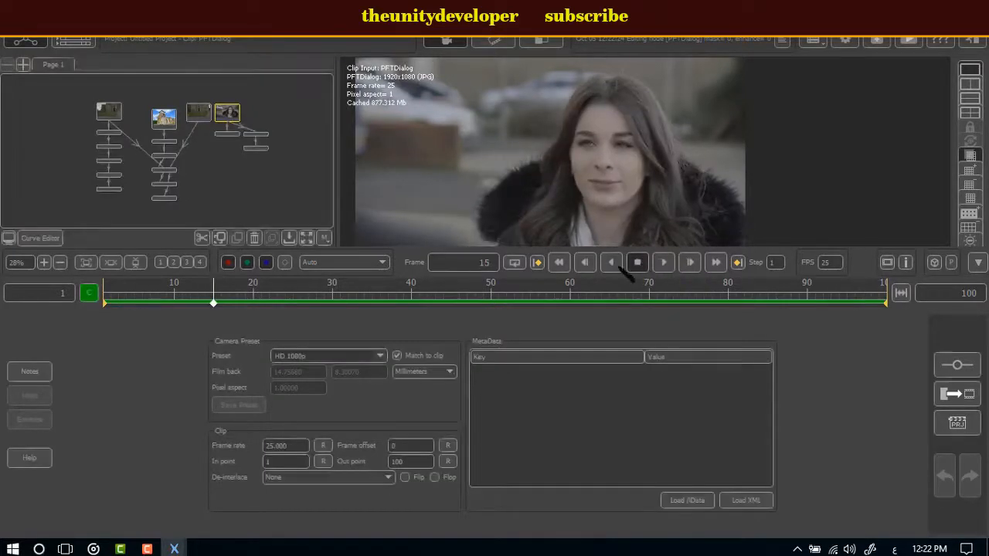
# Step: Open the Export 2 node of the PFTDialog branch and play the tracked face mesh over the footage
pyautogui.click(261, 148)
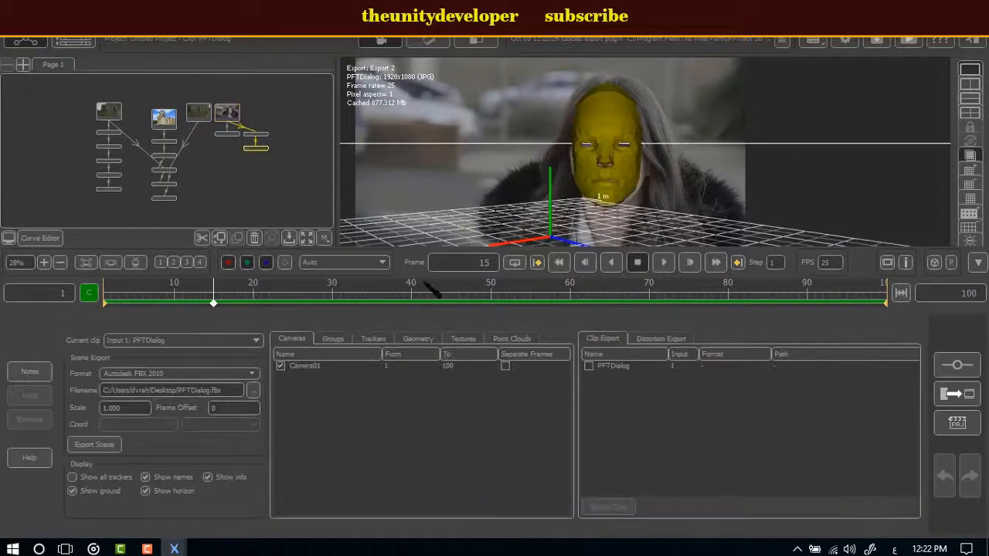
pyautogui.click(664, 262)
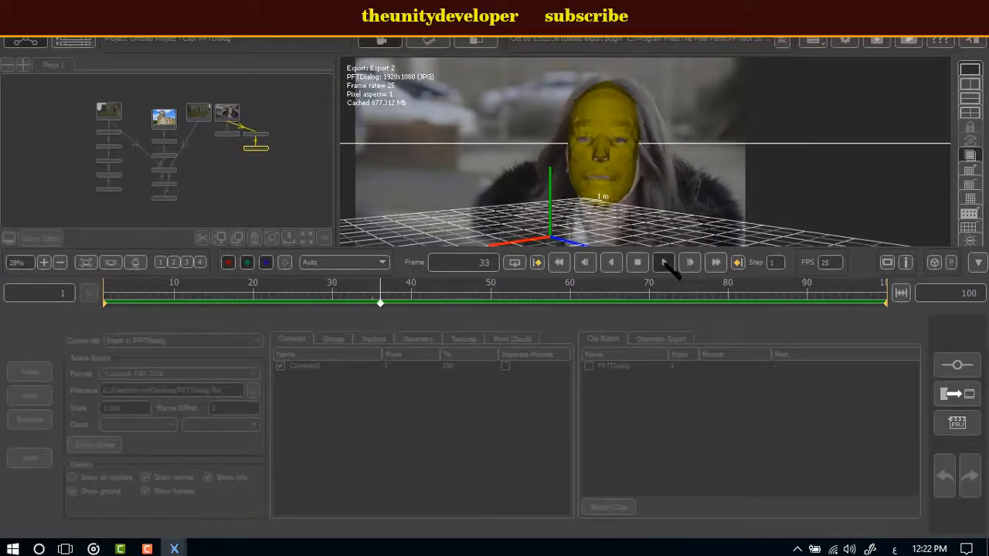
pyautogui.click(637, 262)
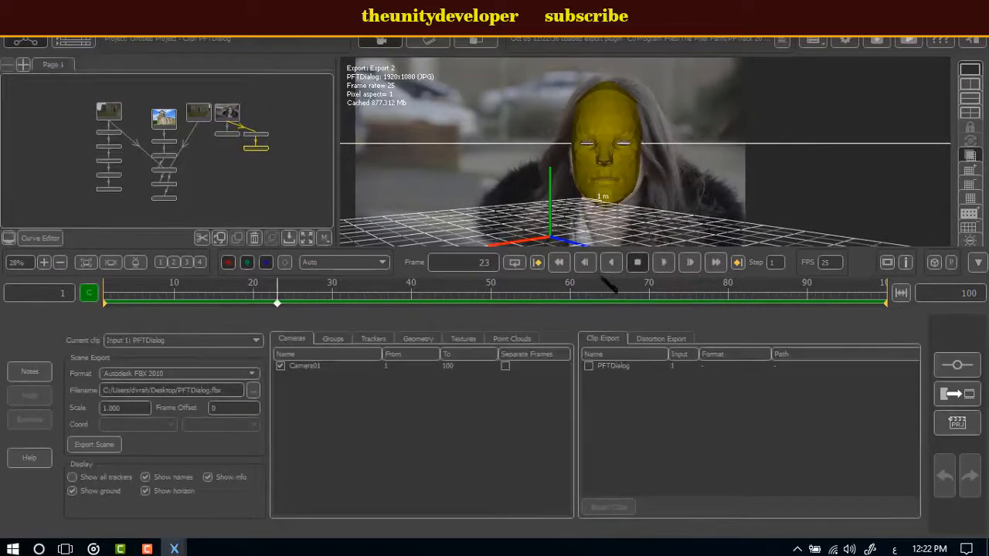
# Step: Hide the ground, horizon, names and info overlays in the Export 2 display
pyautogui.click(72, 492)
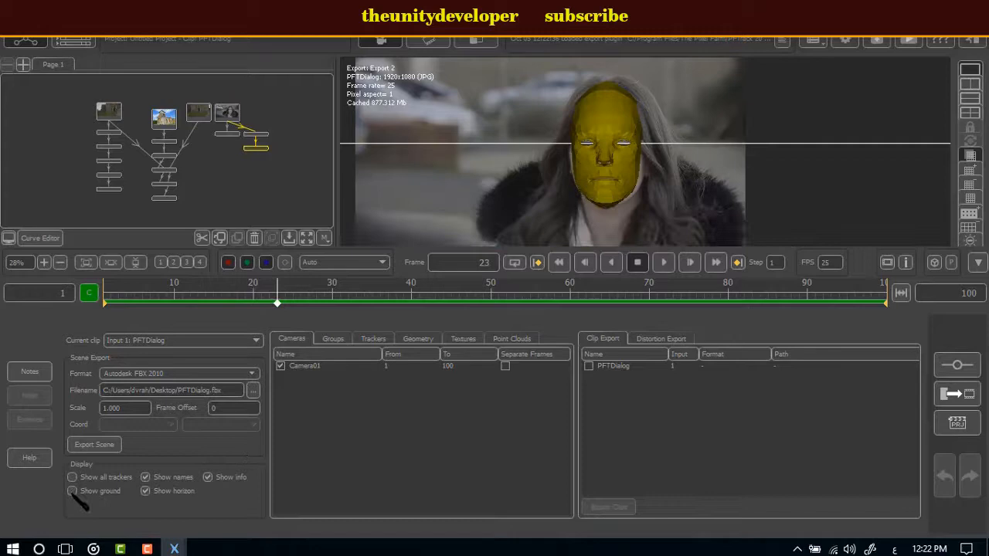
pyautogui.click(145, 492)
pyautogui.click(145, 477)
pyautogui.click(208, 477)
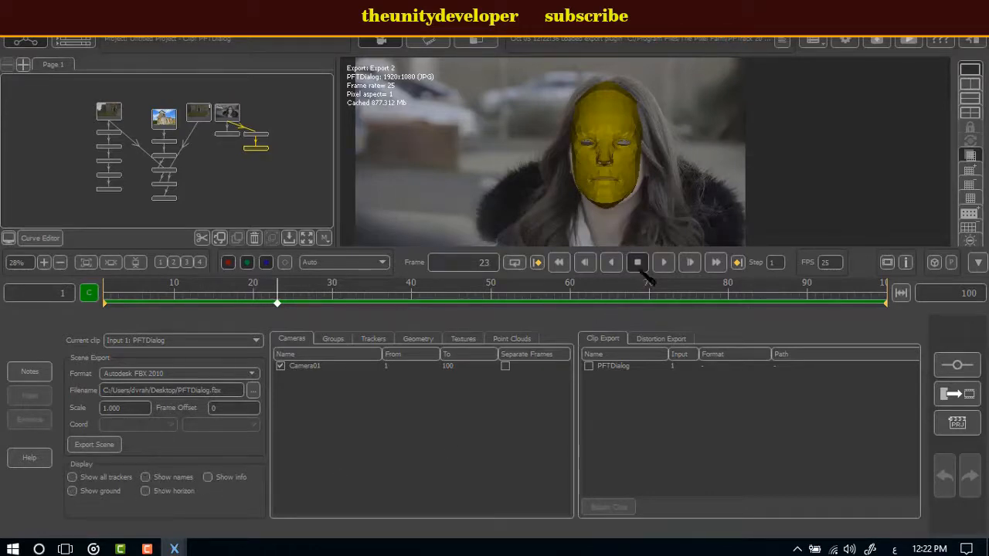
# Step: Play the PFTDialog footage with the face mesh overlay and examine a closer view of the face
pyautogui.click(663, 262)
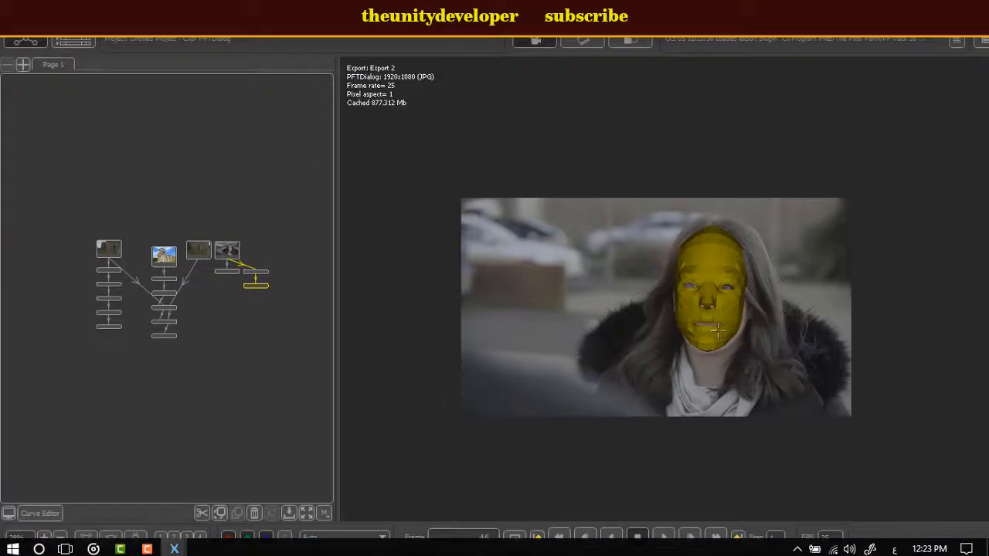
pyautogui.scroll(2, 672, 308)
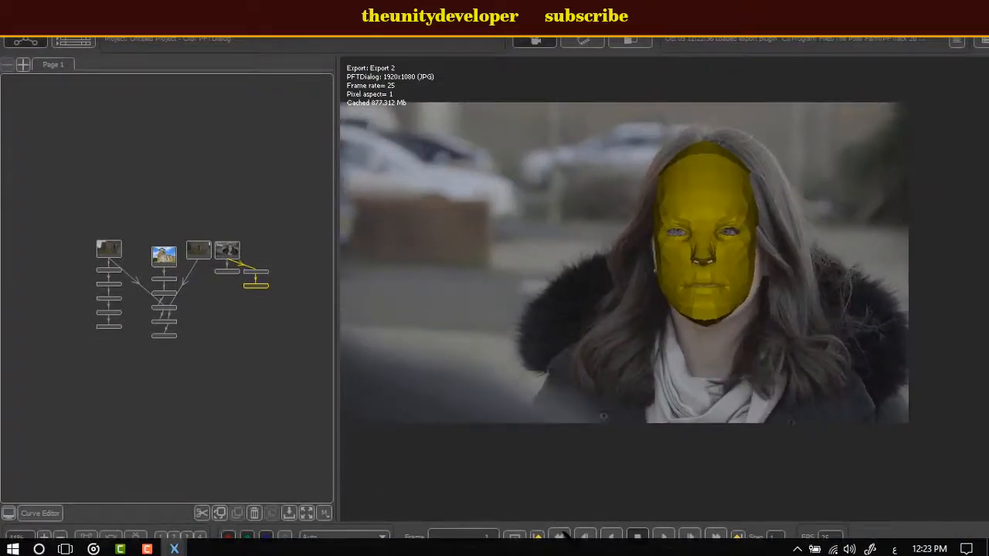
pyautogui.click(663, 537)
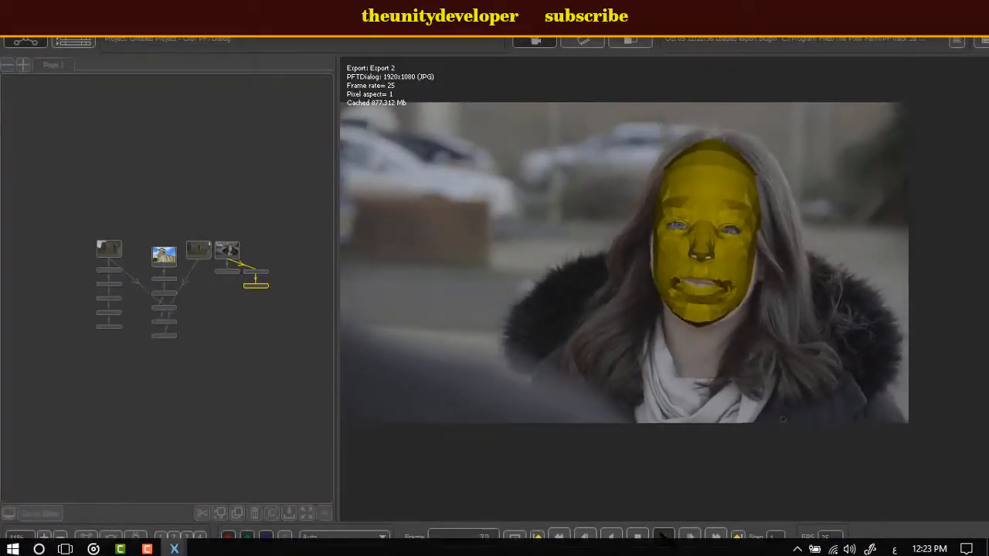
pyautogui.click(637, 537)
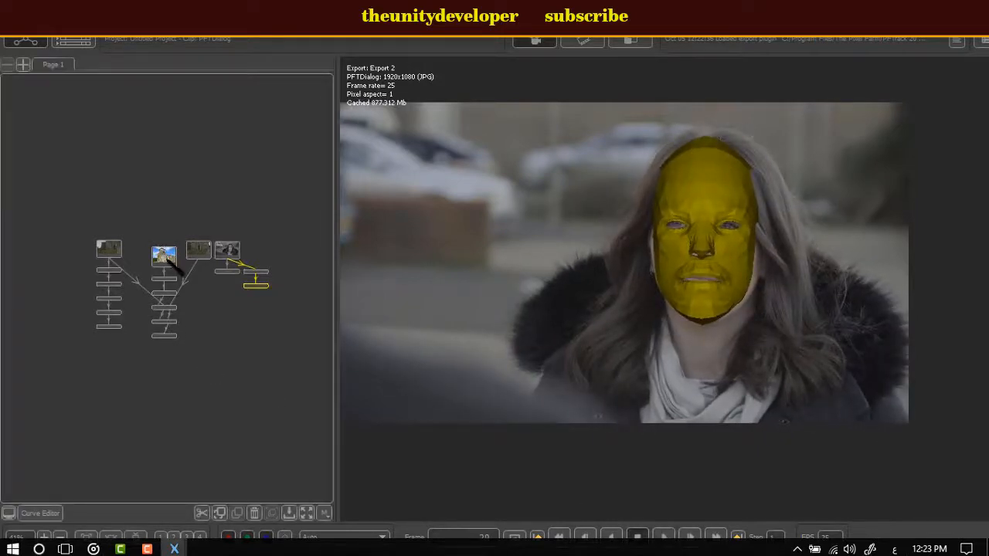
# Step: Open the PFTChurch2 clip input and play through its footage
pyautogui.click(164, 255)
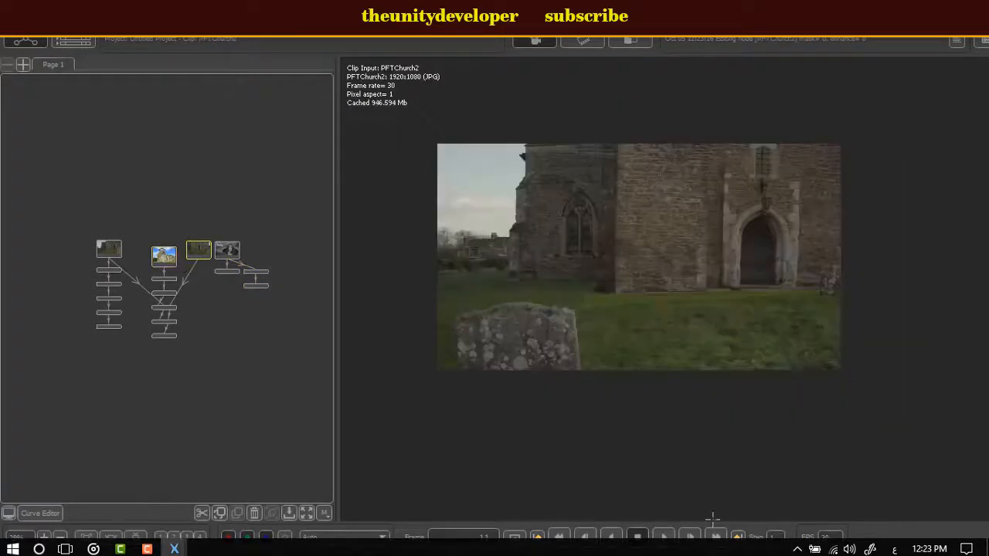
pyautogui.click(664, 537)
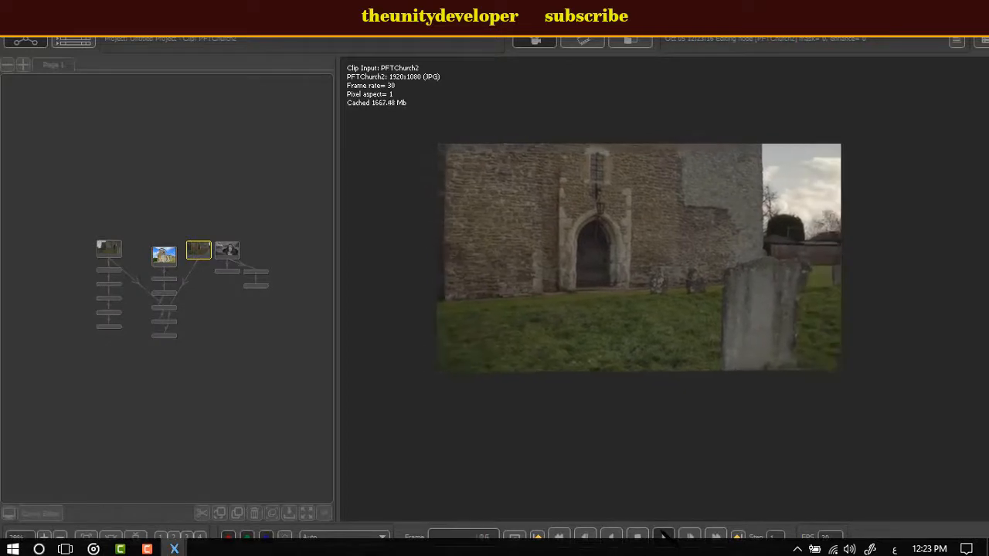
pyautogui.click(637, 537)
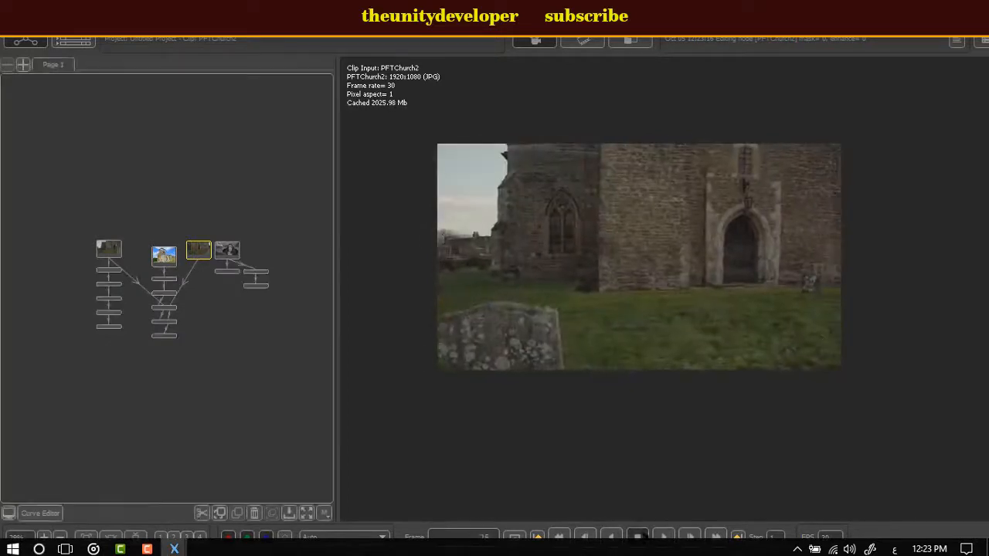
# Step: Open the Export 1 node, play the church shot with the cow test object, and scrub back to frame 25
pyautogui.click(167, 337)
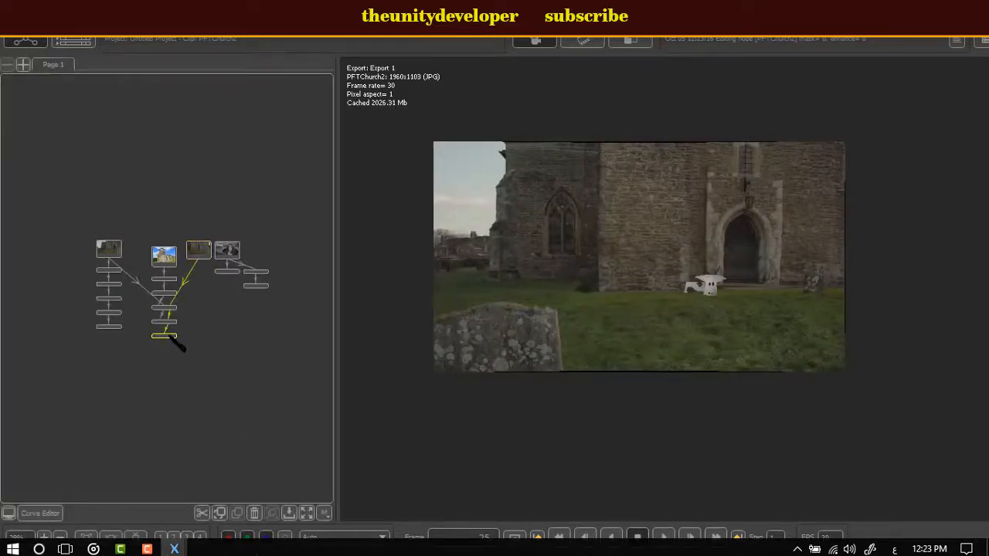
pyautogui.click(664, 537)
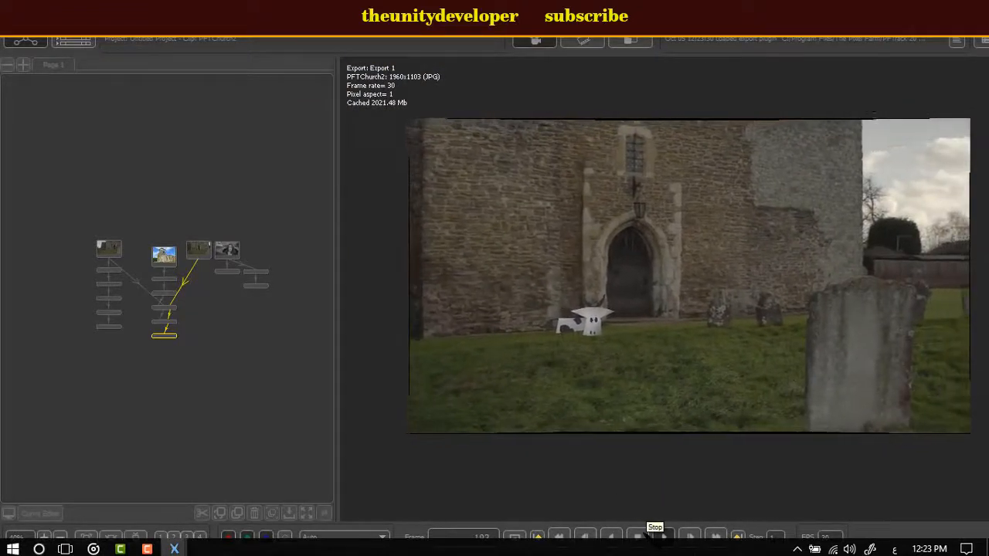
pyautogui.click(637, 535)
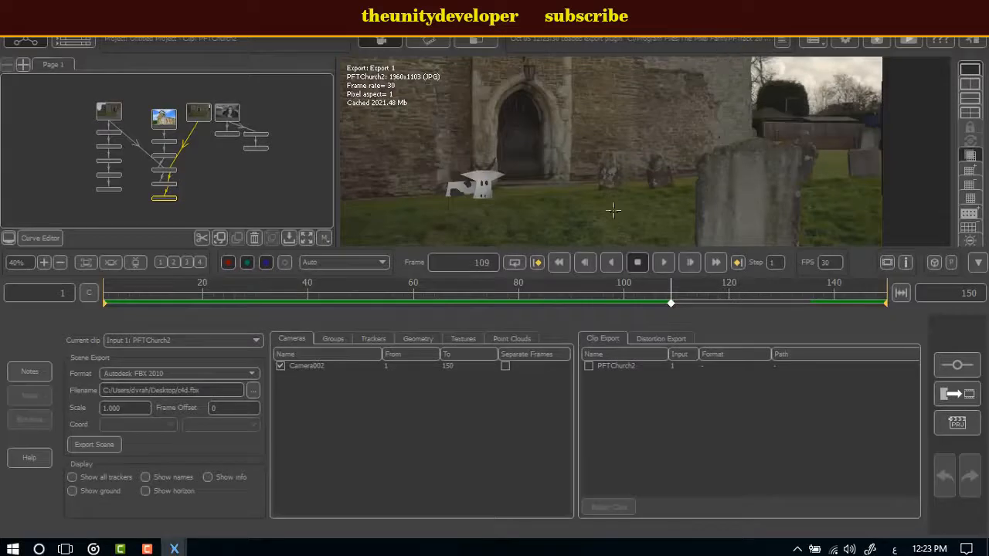
pyautogui.moveTo(649, 301); pyautogui.dragTo(228, 303)
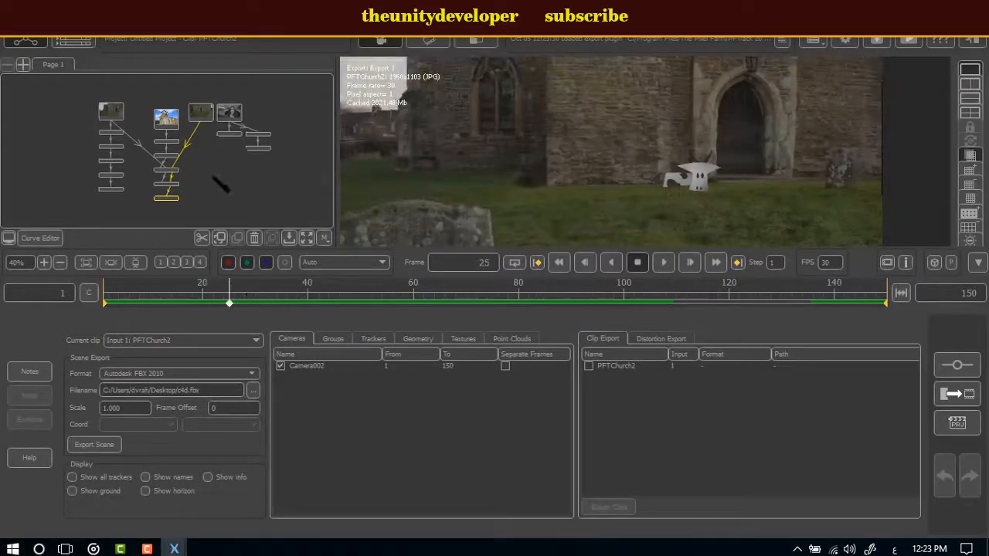
# Step: Play the PFTChurch1 clip input, and scrub through the PFTChurch2 clip input to frame 98
pyautogui.moveTo(255, 179); pyautogui.dragTo(253, 128, button='right')
pyautogui.moveTo(231, 162); pyautogui.dragTo(165, 121)
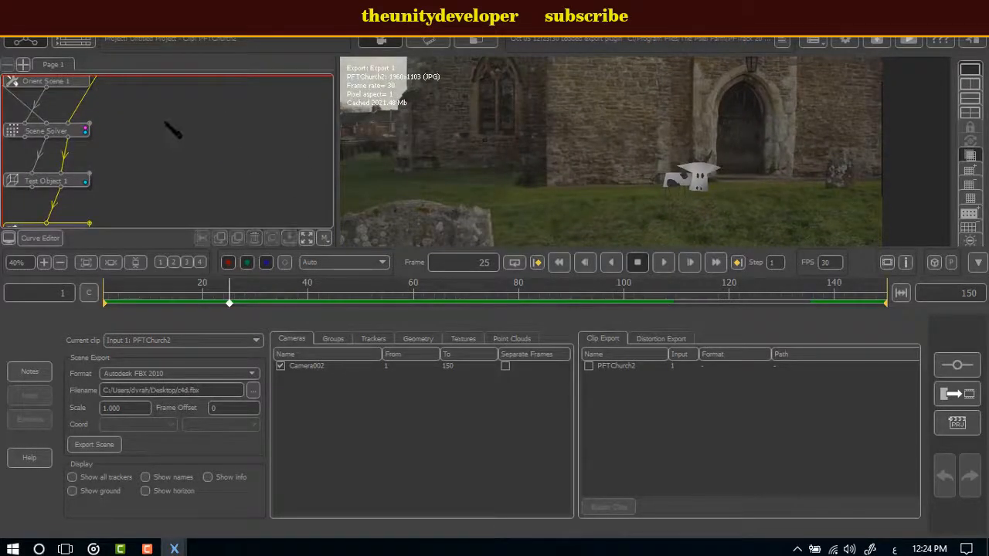
pyautogui.scroll(1, 167, 125)
pyautogui.moveTo(184, 142); pyautogui.dragTo(273, 170, button='middle')
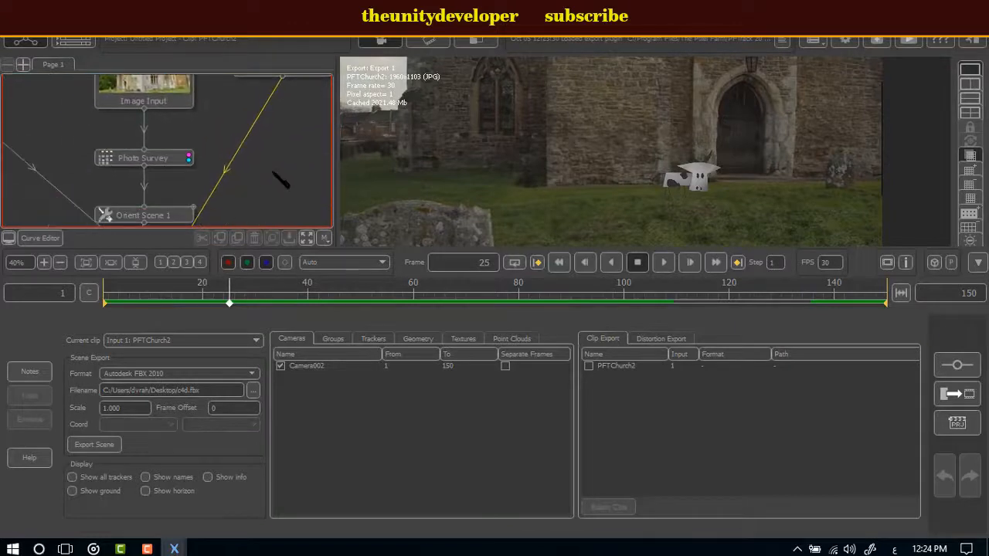
pyautogui.scroll(-3, 262, 179)
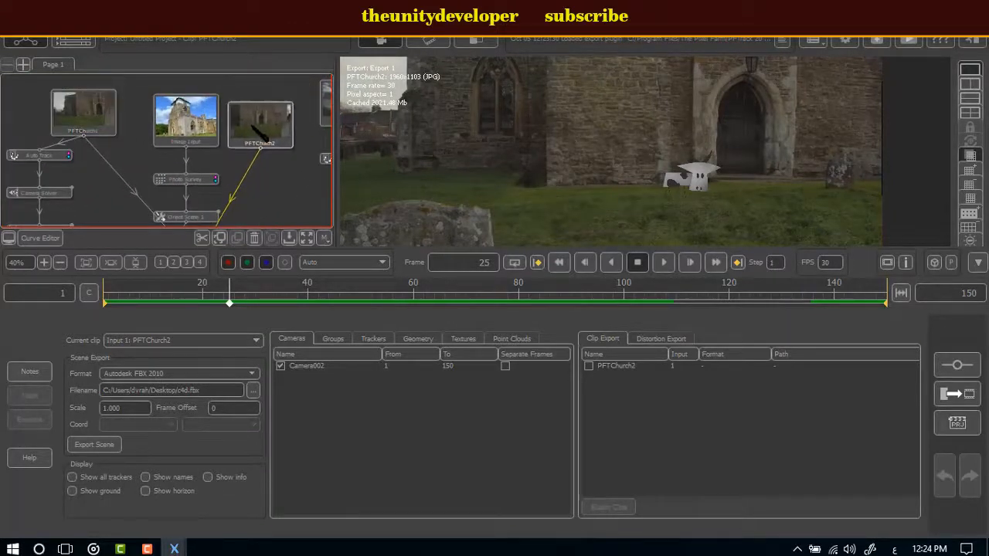
pyautogui.doubleClick(96, 113)
pyautogui.click(664, 262)
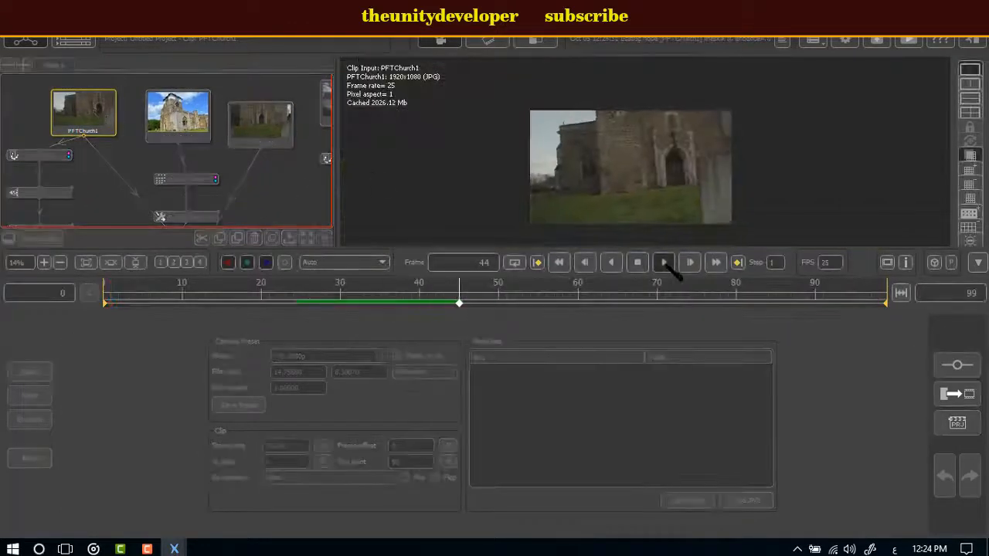
pyautogui.click(641, 263)
pyautogui.doubleClick(246, 133)
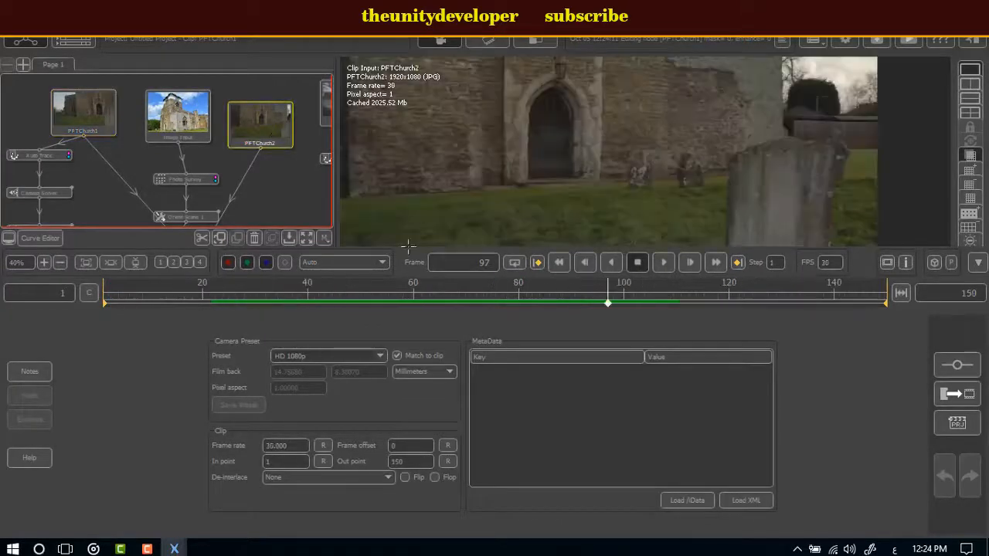
pyautogui.moveTo(539, 293); pyautogui.dragTo(613, 292)
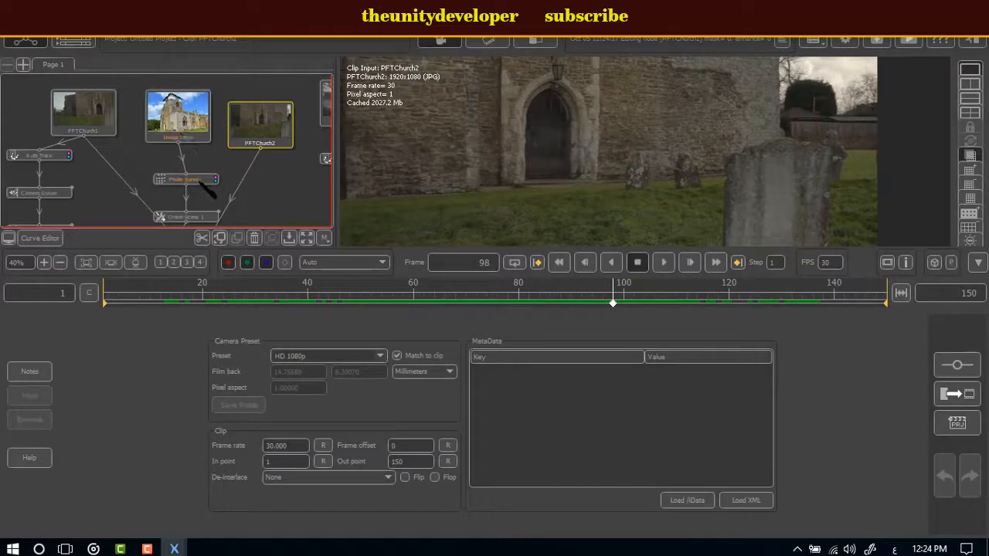
# Step: Follow the church node chain down to its end, inspecting the Test Object 1 and Export 1 nodes
pyautogui.moveTo(272, 197); pyautogui.dragTo(262, 144, button='middle')
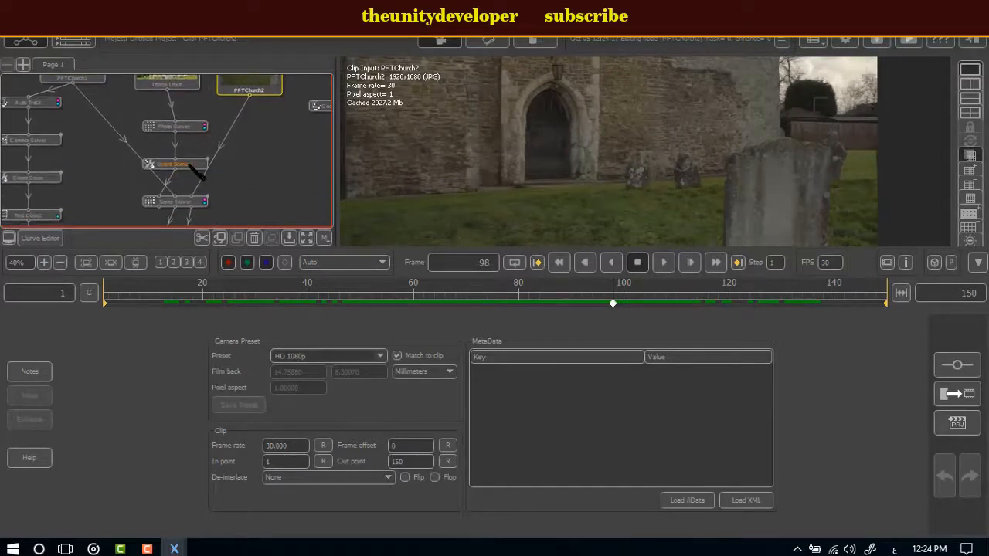
pyautogui.moveTo(262, 183); pyautogui.dragTo(265, 117, button='middle')
pyautogui.moveTo(230, 177); pyautogui.dragTo(200, 149, button='middle')
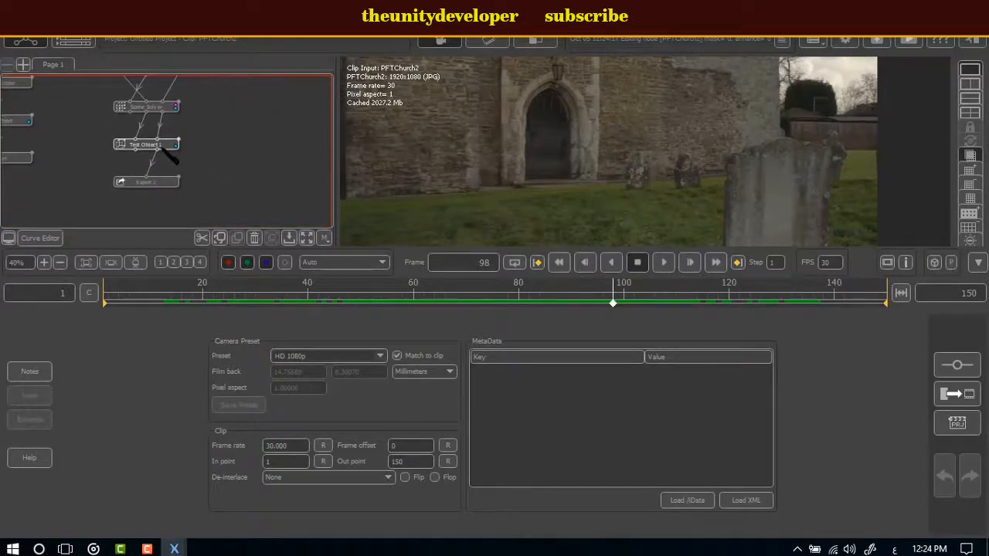
pyautogui.doubleClick(164, 146)
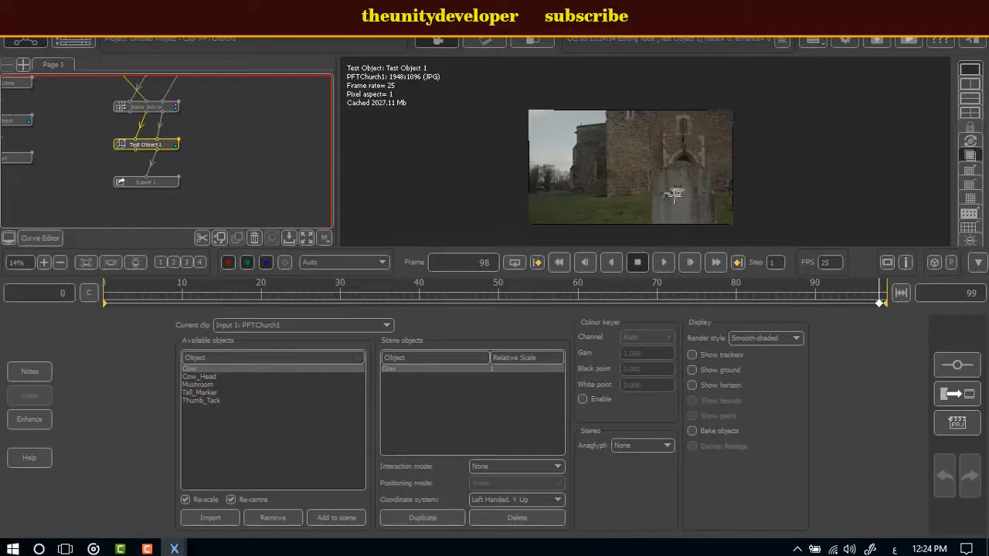
pyautogui.doubleClick(144, 186)
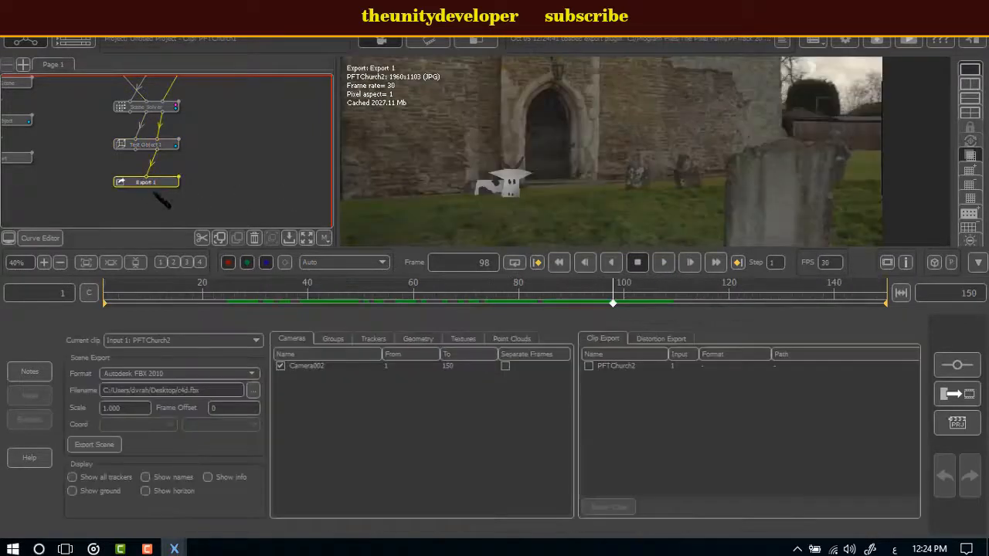
pyautogui.scroll(-3, 729, 168)
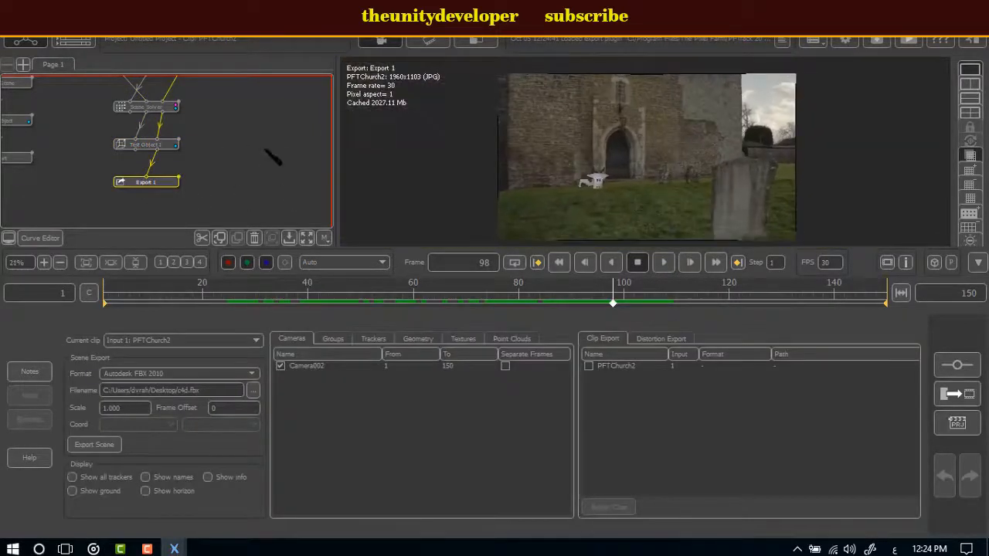
# Step: Display the Cloud_01 point cloud in Export 1, scrub to frame 49 to examine it, and hide it again
pyautogui.moveTo(276, 126); pyautogui.dragTo(115, 266)
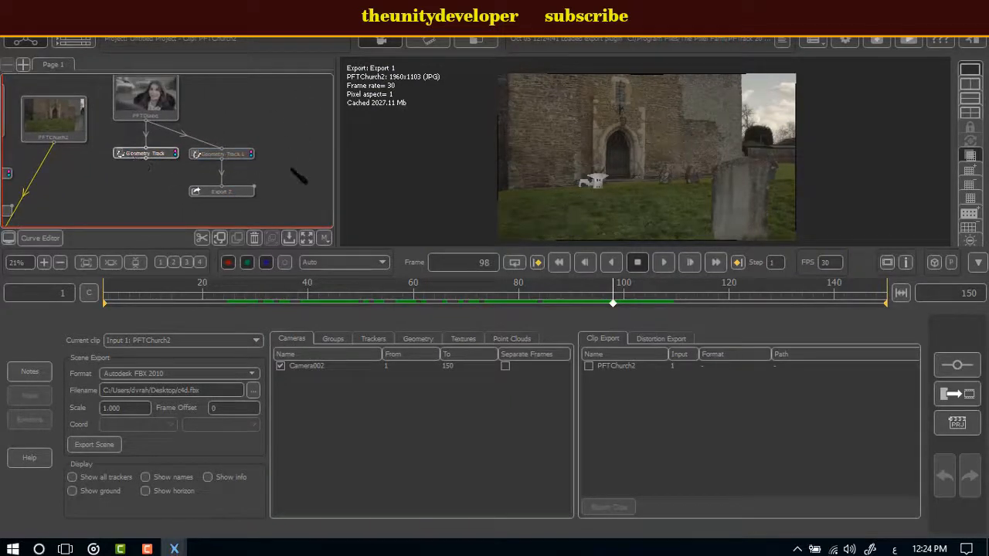
pyautogui.moveTo(296, 176); pyautogui.dragTo(221, 133)
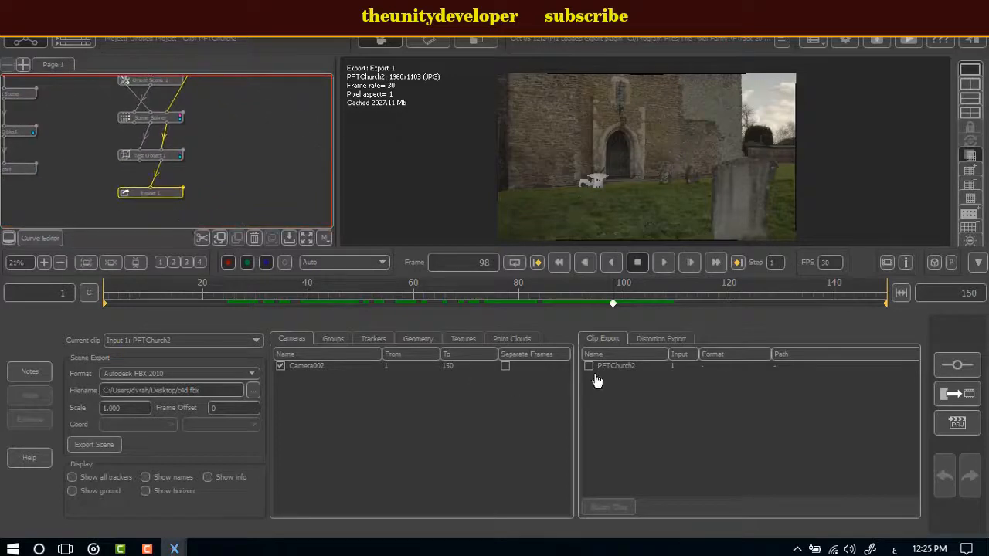
pyautogui.click(510, 341)
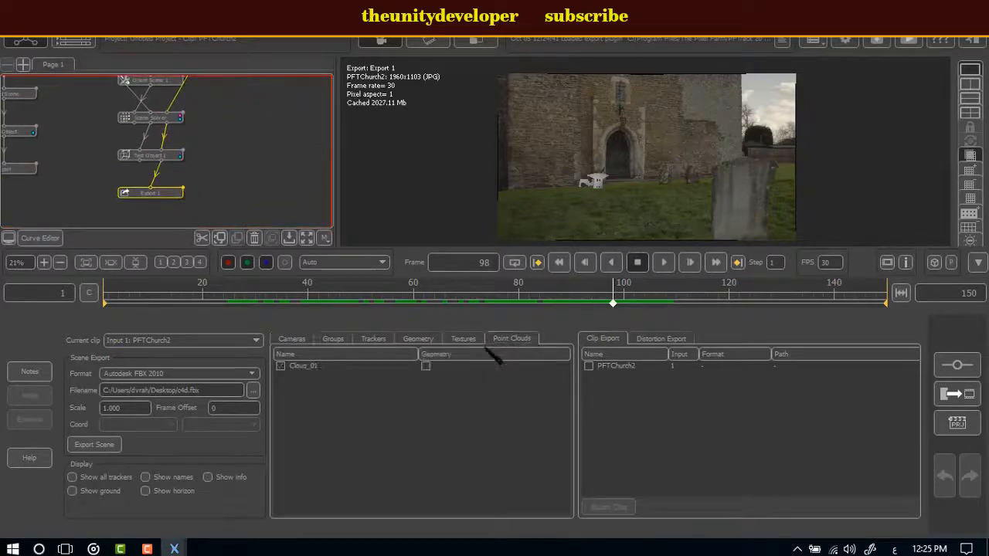
pyautogui.click(281, 368)
pyautogui.moveTo(539, 295); pyautogui.dragTo(356, 294)
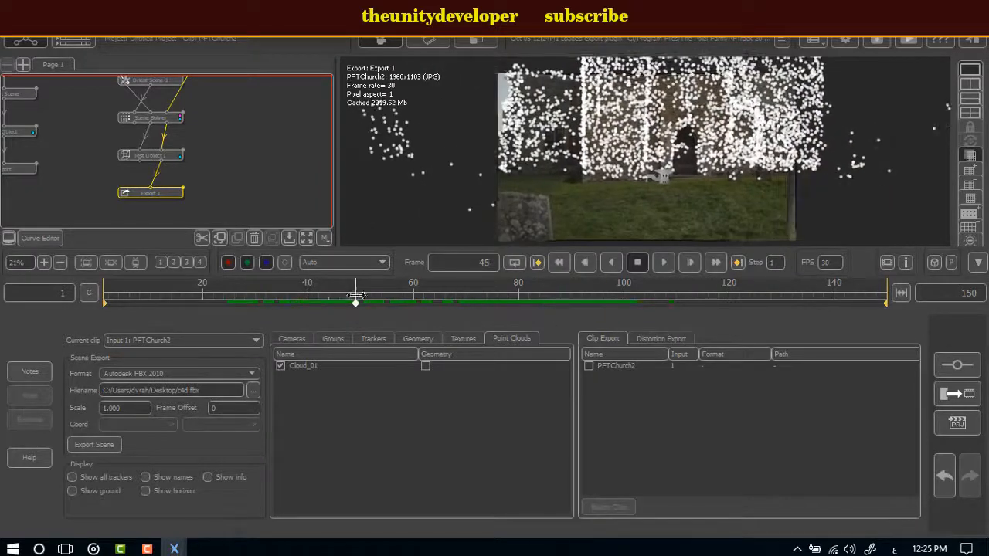
pyautogui.click(281, 367)
# Step: Review the geometry and tracker lists available for scene export in Export 1
pyautogui.click(421, 339)
pyautogui.click(371, 340)
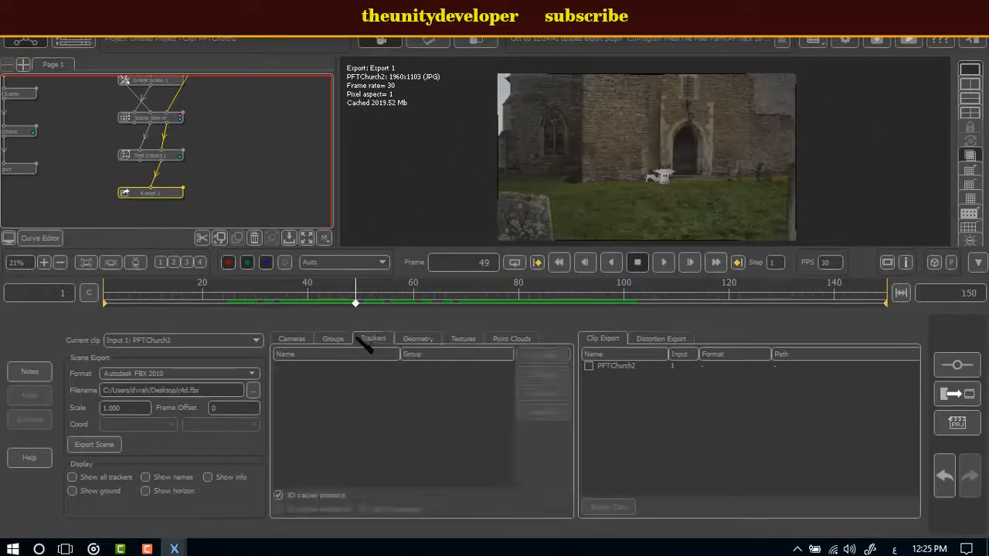
# Step: Review the group and camera lists in Export 1, and open the Export 2 node of the PFTDialog chain
pyautogui.click(333, 339)
pyautogui.click(294, 339)
pyautogui.moveTo(273, 145); pyautogui.dragTo(223, 186, button='middle')
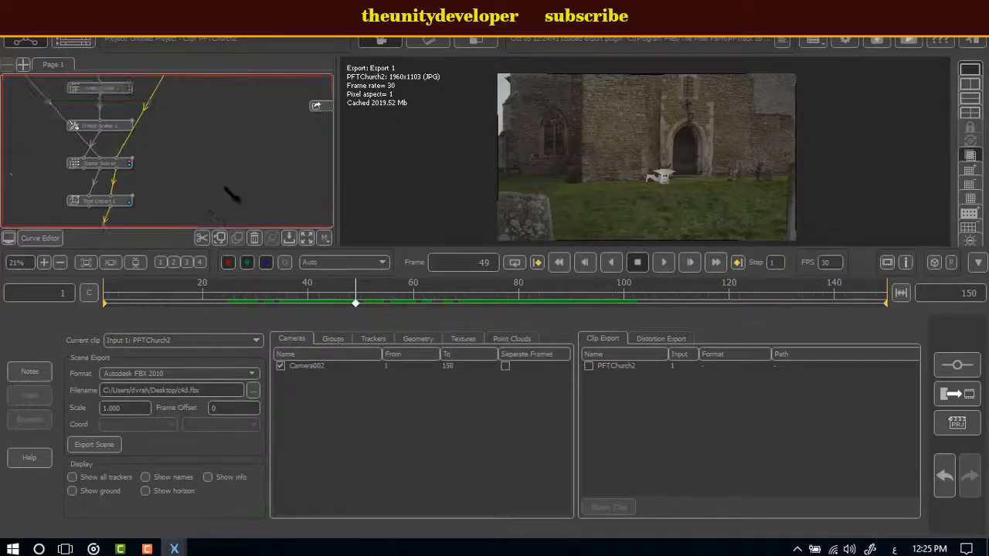
pyautogui.moveTo(320, 131); pyautogui.dragTo(214, 197, button='middle')
pyautogui.click(228, 175)
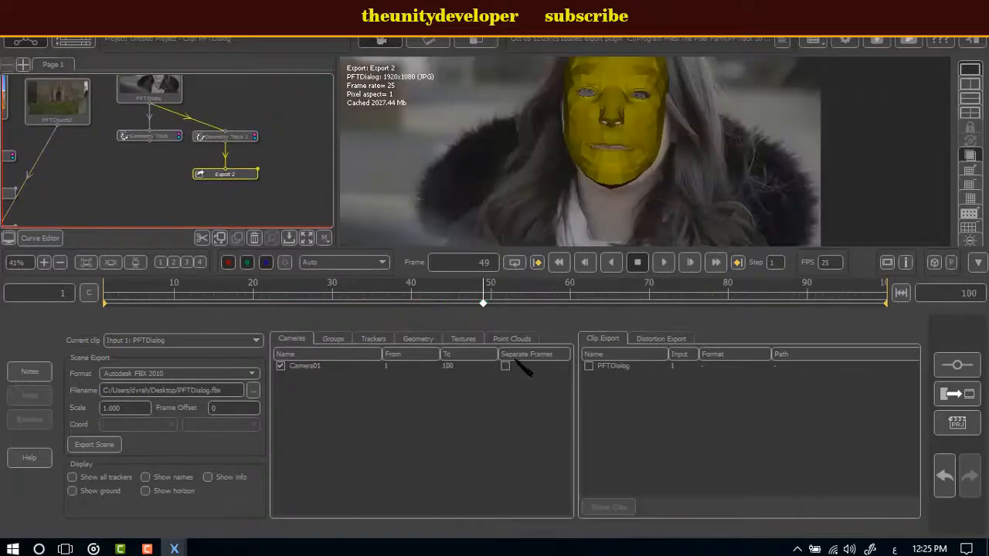
# Step: Review the point cloud, geometry, group and camera lists available for scene export in Export 2
pyautogui.click(498, 339)
pyautogui.click(418, 339)
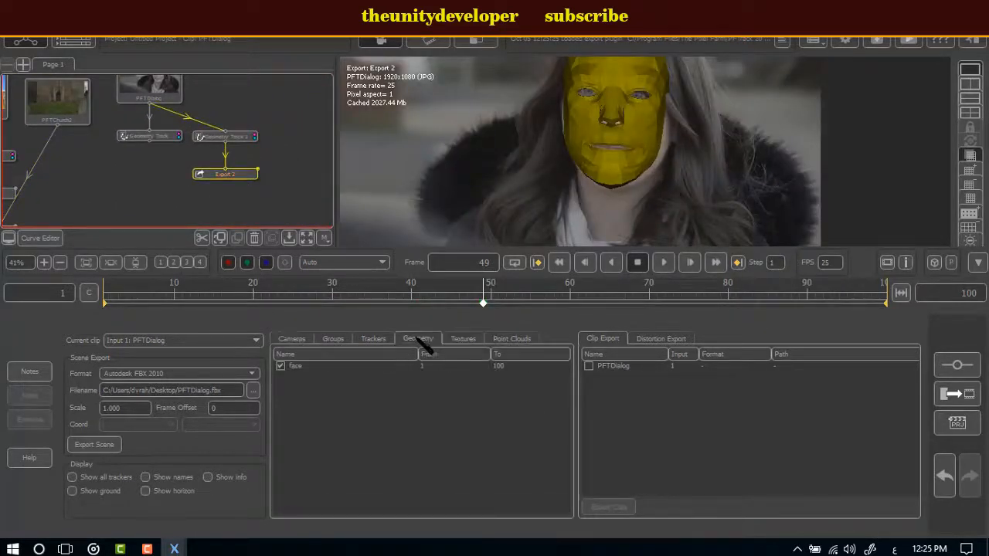
pyautogui.click(334, 340)
pyautogui.click(298, 340)
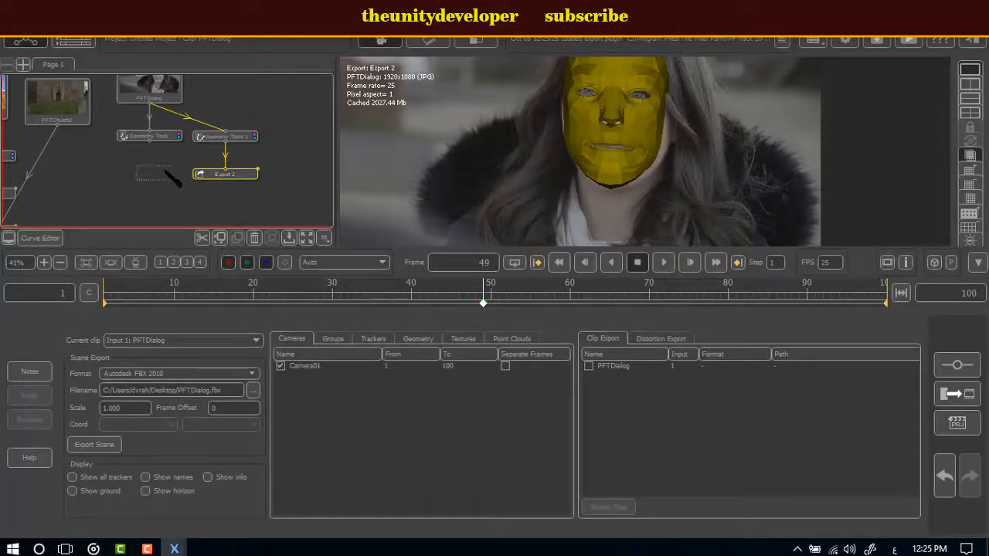
pyautogui.click(162, 179)
# Step: Choose Autodesk FBX 2010 as the scene export format of Export 2
pyautogui.click(232, 374)
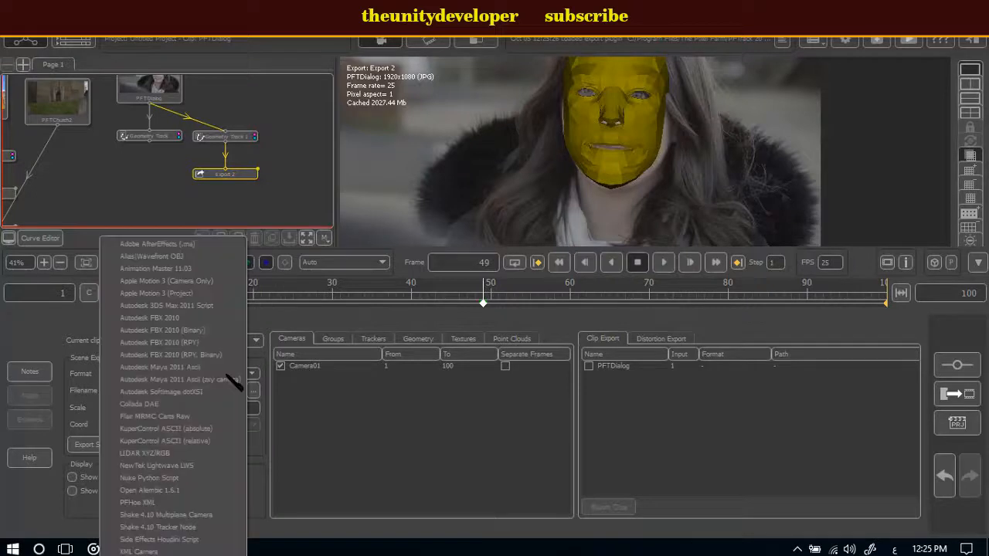
pyautogui.click(194, 322)
pyautogui.click(190, 374)
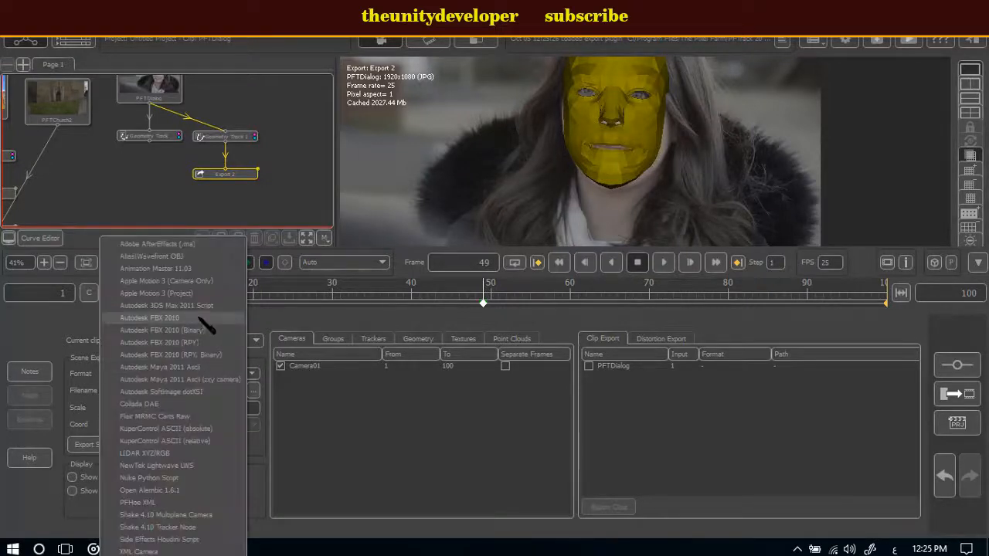
pyautogui.click(206, 324)
pyautogui.click(194, 374)
pyautogui.click(199, 330)
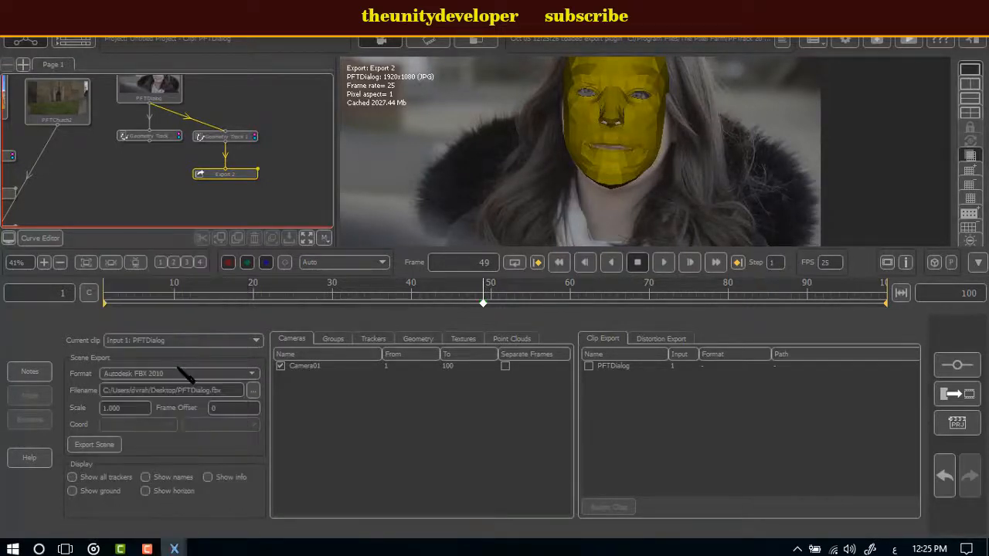
# Step: Set Export 2's file to face.fbx on the Desktop with a frame offset of 0, and export the scene
pyautogui.click(252, 390)
pyautogui.click(309, 189)
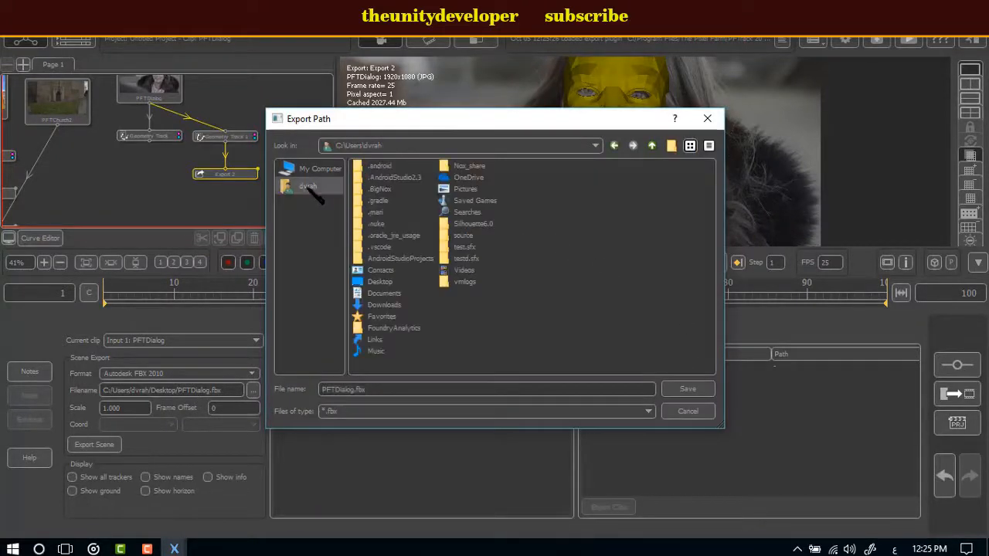
pyautogui.doubleClick(363, 292)
pyautogui.moveTo(355, 389); pyautogui.dragTo(293, 391)
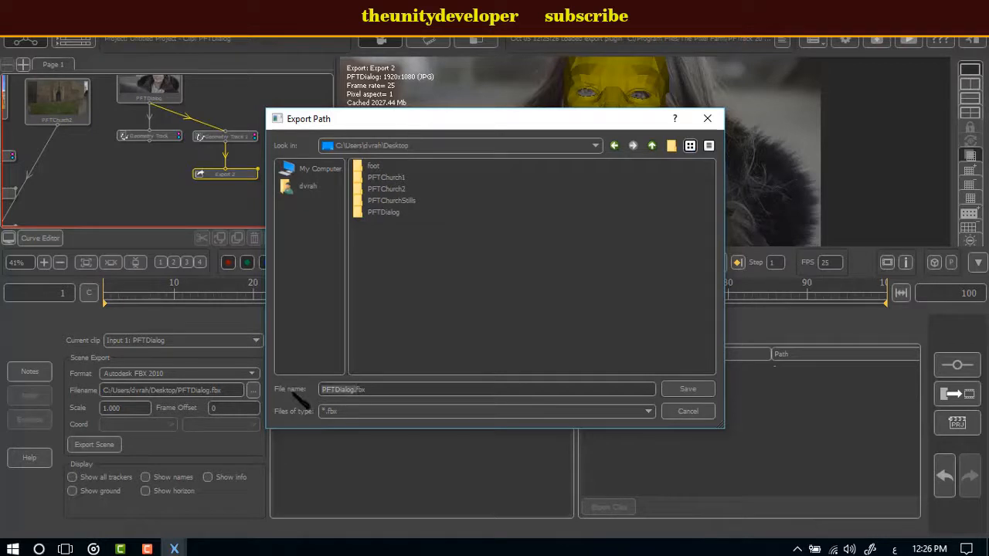
pyautogui.write('بش')
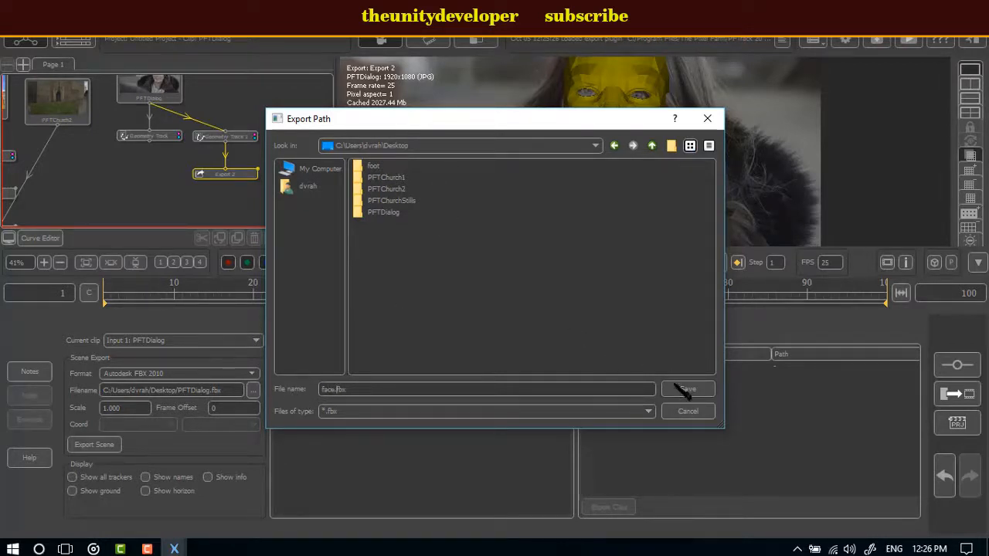
pyautogui.click(686, 388)
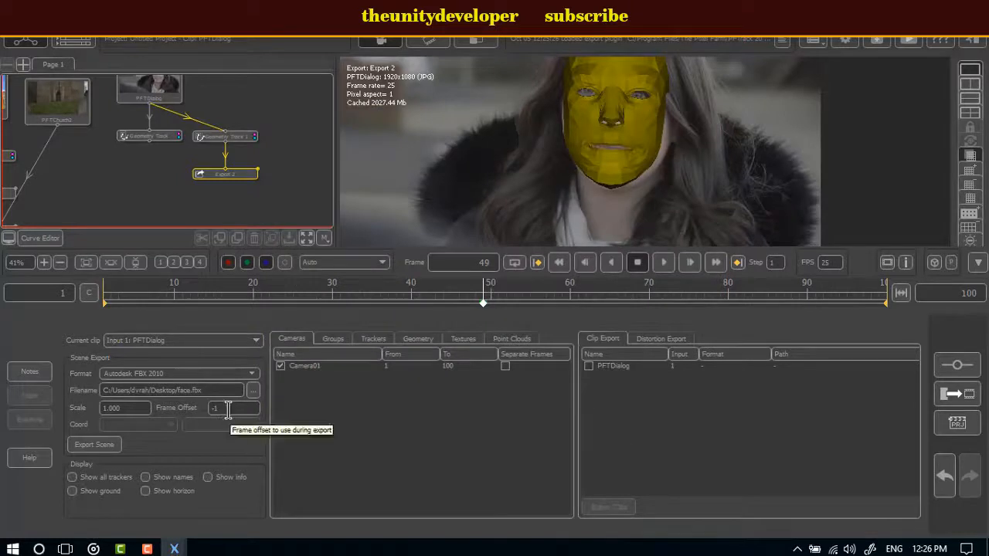
pyautogui.doubleClick(228, 413)
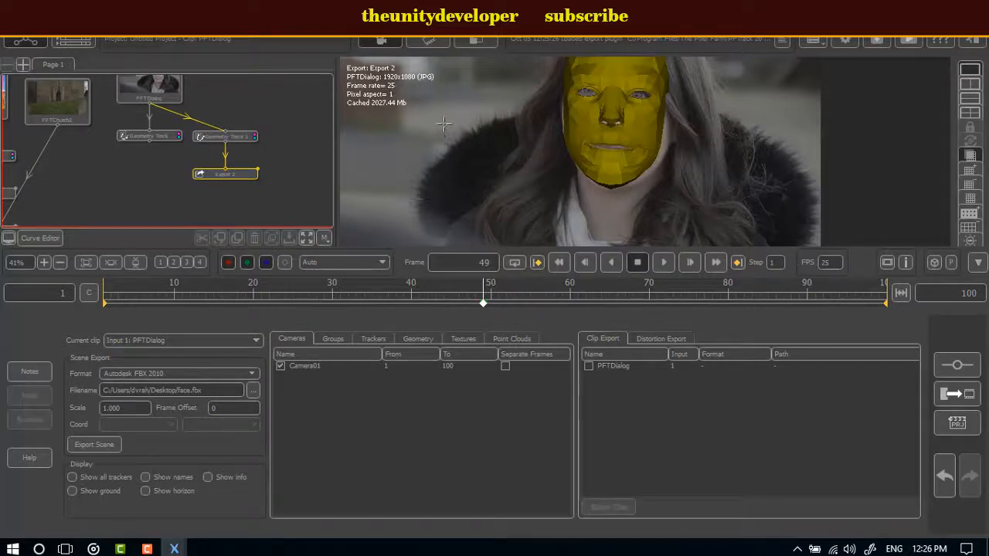
pyautogui.click(83, 447)
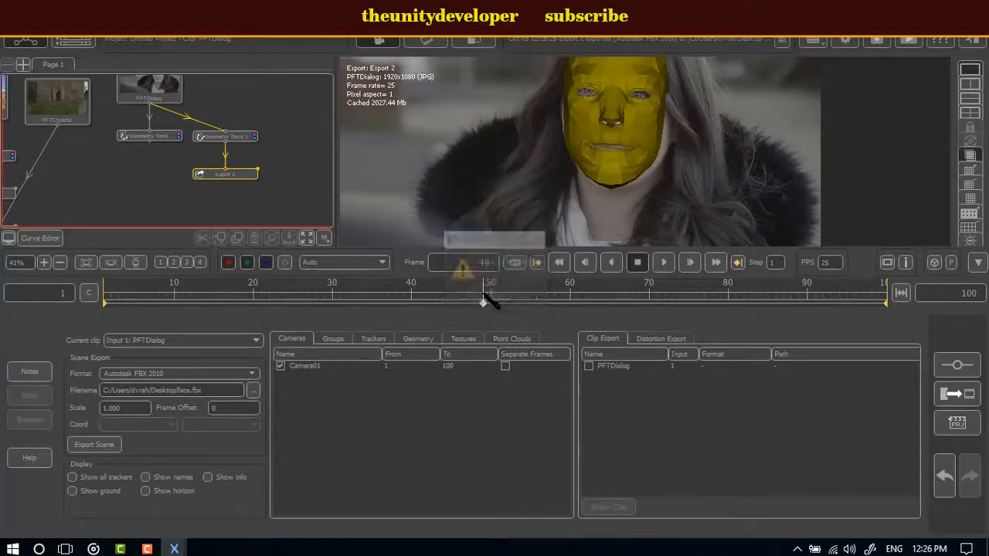
# Step: Open the church chain's Export 1 node and set its export file to church.fbx on the Desktop
pyautogui.moveTo(98, 190); pyautogui.dragTo(242, 126, button='middle')
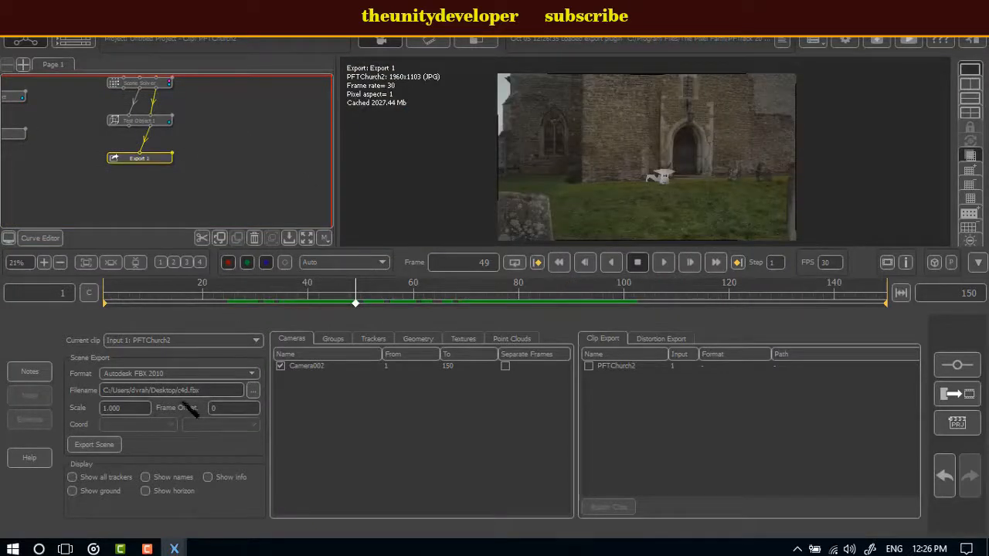
pyautogui.click(253, 390)
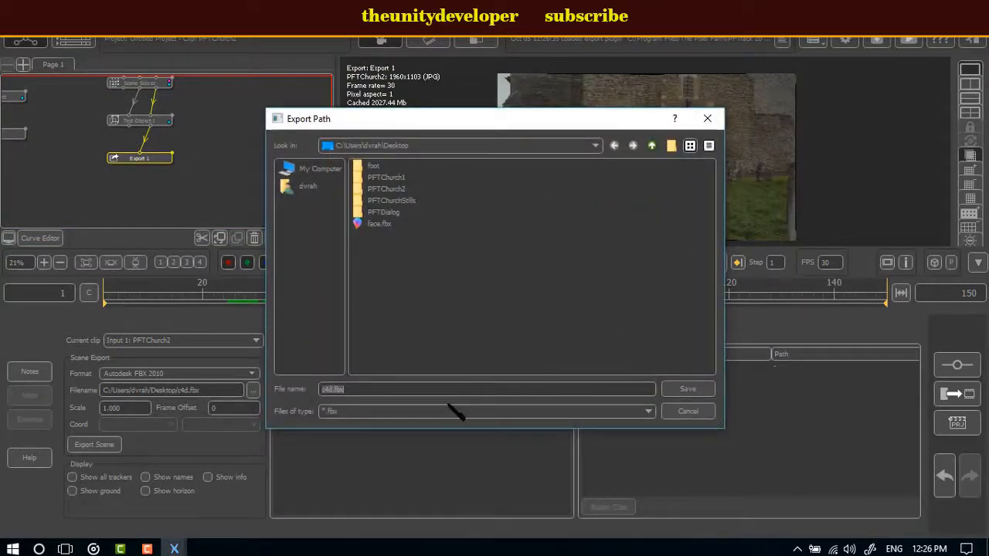
pyautogui.write('church.fbx')
pyautogui.click(685, 390)
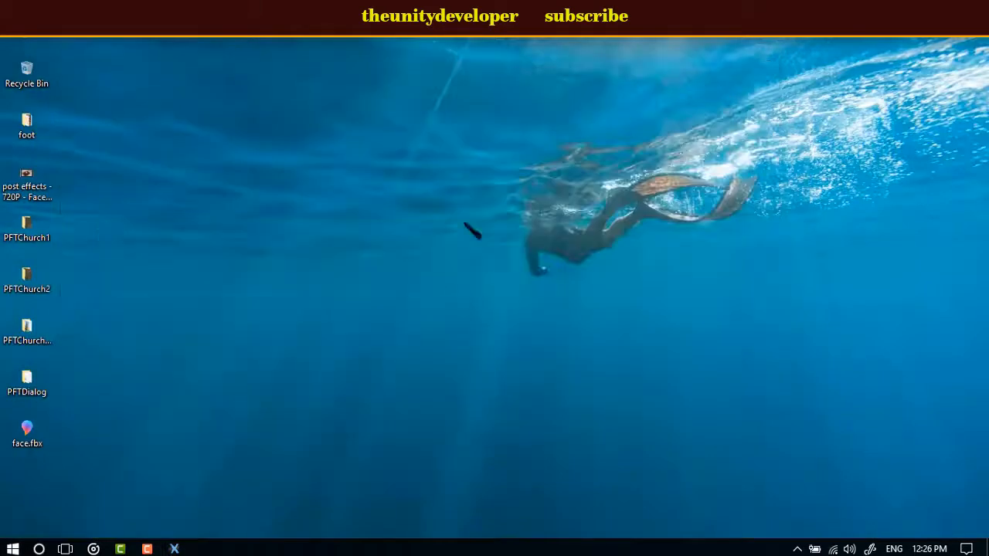
# Step: Launch Cinema 4D and dismiss the MAXON User Participation Program notice
pyautogui.press('super')
pyautogui.press('super+x')
pyautogui.click(880, 294)
pyautogui.press('super')
pyautogui.scroll(-5, 501, 342)
pyautogui.click(500, 342)
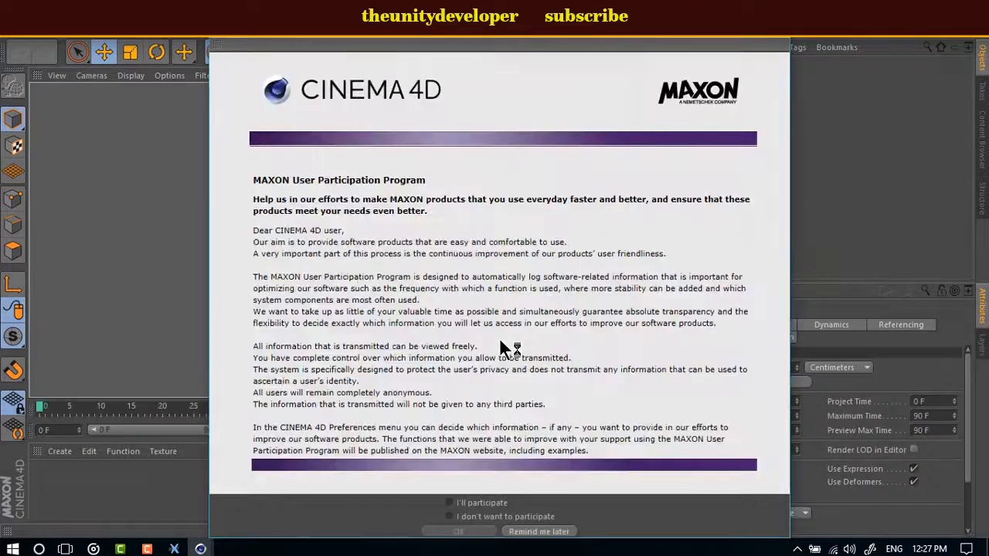
pyautogui.click(778, 26)
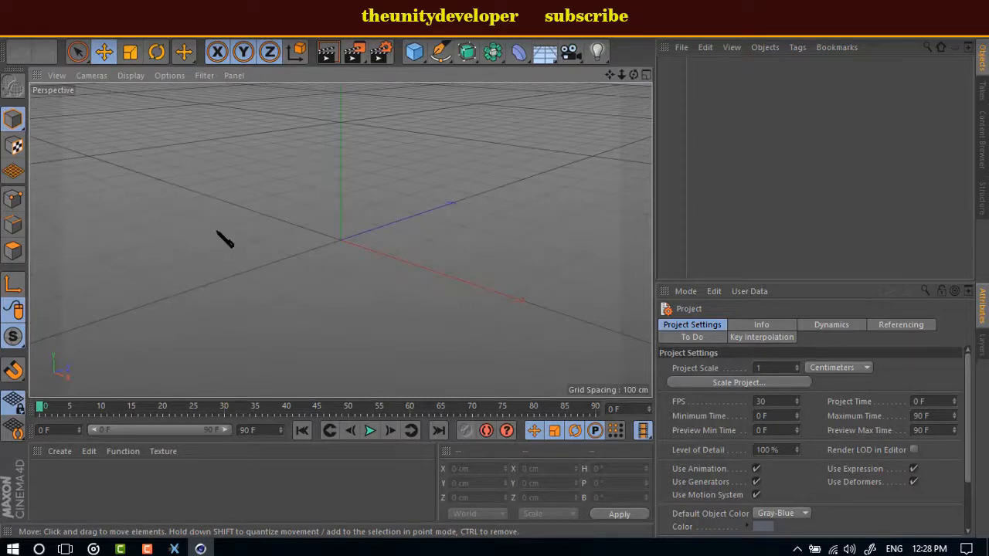
# Step: Create a new material and load PFTChurch2.0001.jpg from the PFTChurch2 folder as its color texture
pyautogui.doubleClick(115, 504)
pyautogui.doubleClick(46, 477)
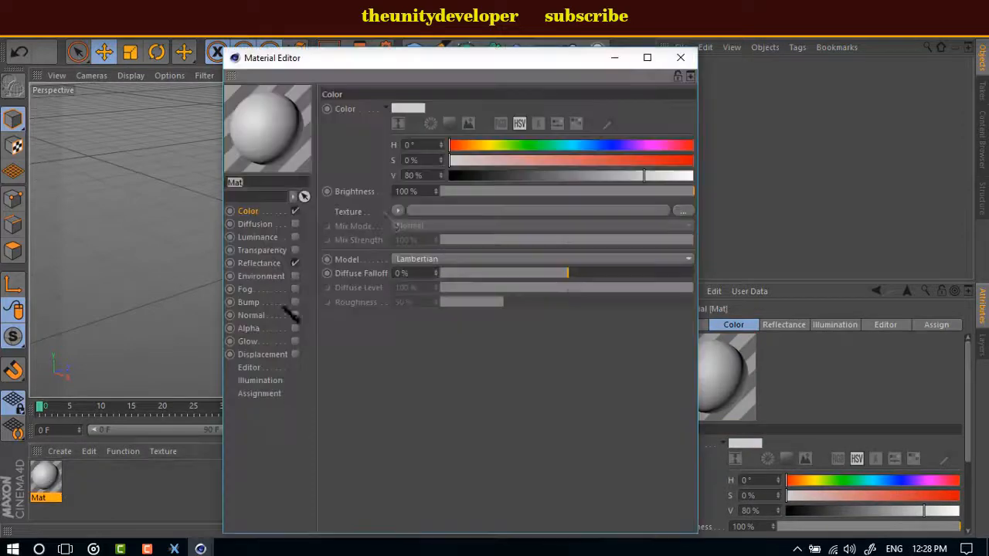
pyautogui.click(436, 211)
pyautogui.click(397, 103)
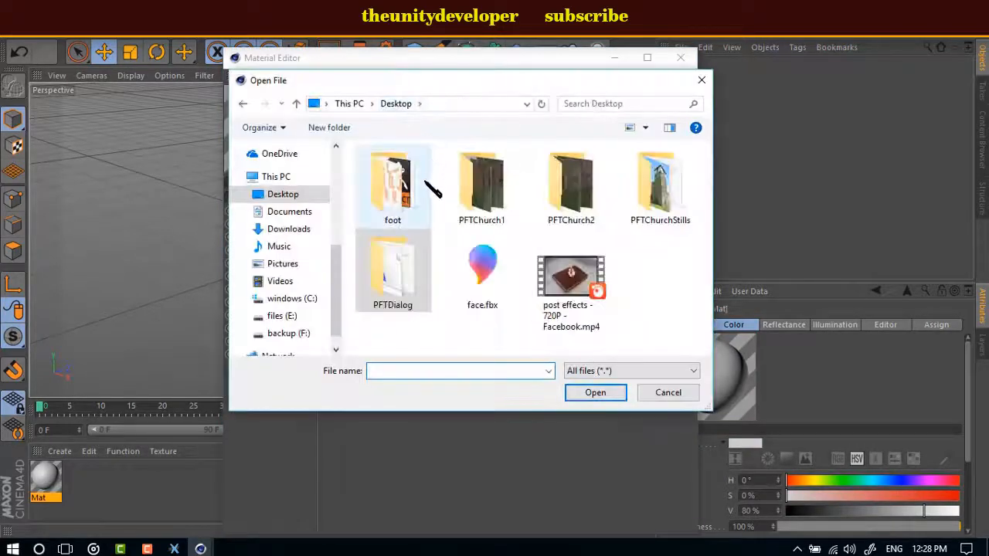
pyautogui.doubleClick(541, 189)
pyautogui.click(402, 193)
pyautogui.click(595, 392)
pyautogui.click(571, 331)
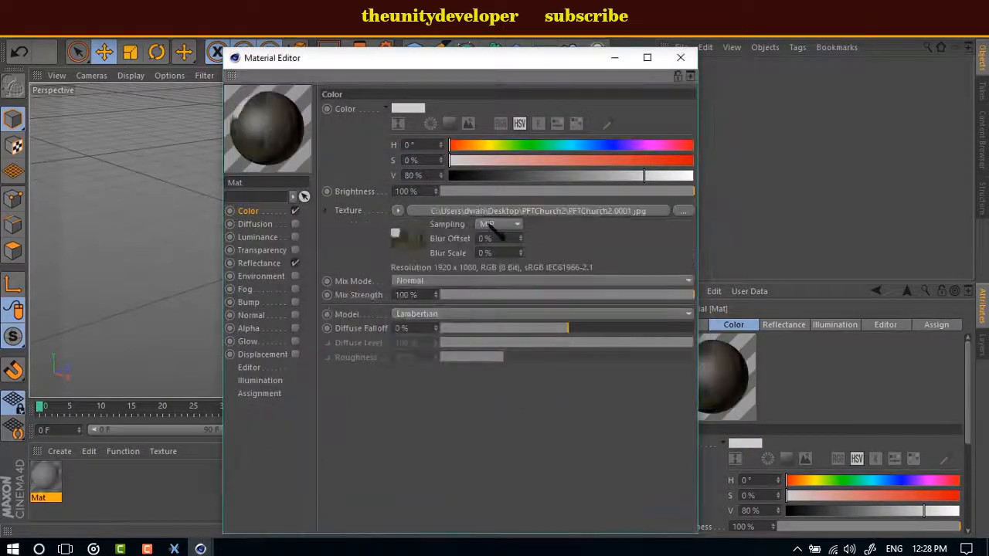
# Step: Calculate the color texture's animation range from movie frame 1 to 150 at a frame rate of 30
pyautogui.click(486, 212)
pyautogui.click(433, 91)
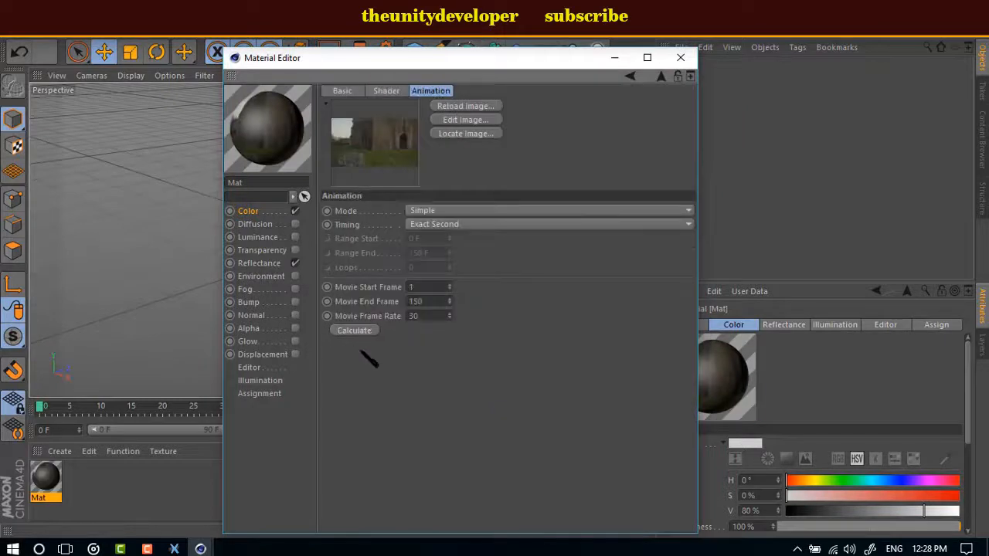
pyautogui.doubleClick(423, 317)
pyautogui.write('1')
# Step: Enable Animate Preview for the material, turn off its Reflectance channel and close the Material Editor
pyautogui.click(255, 368)
pyautogui.click(415, 109)
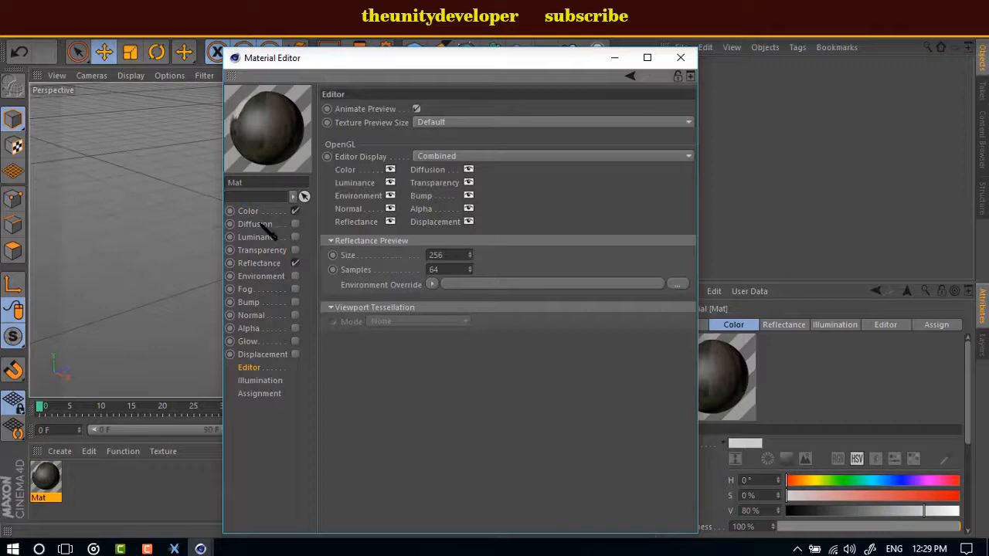
pyautogui.click(261, 214)
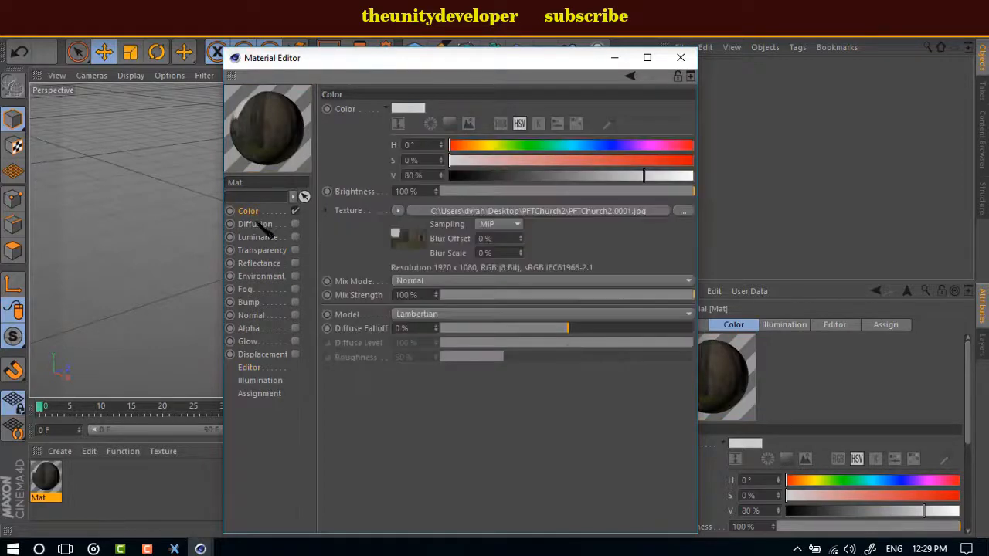
pyautogui.click(681, 57)
# Step: Add a Background object to the scene and apply the church material to it
pyautogui.moveTo(544, 52); pyautogui.dragTo(600, 132)
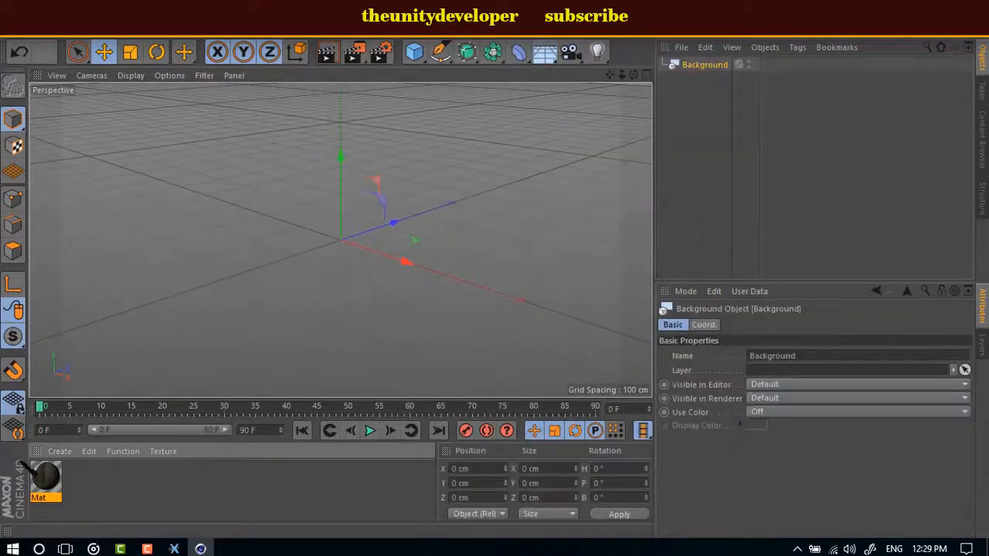
pyautogui.moveTo(697, 73); pyautogui.dragTo(702, 69)
# Step: Play the timeline to check the moving church background, and return to the first frame
pyautogui.click(369, 430)
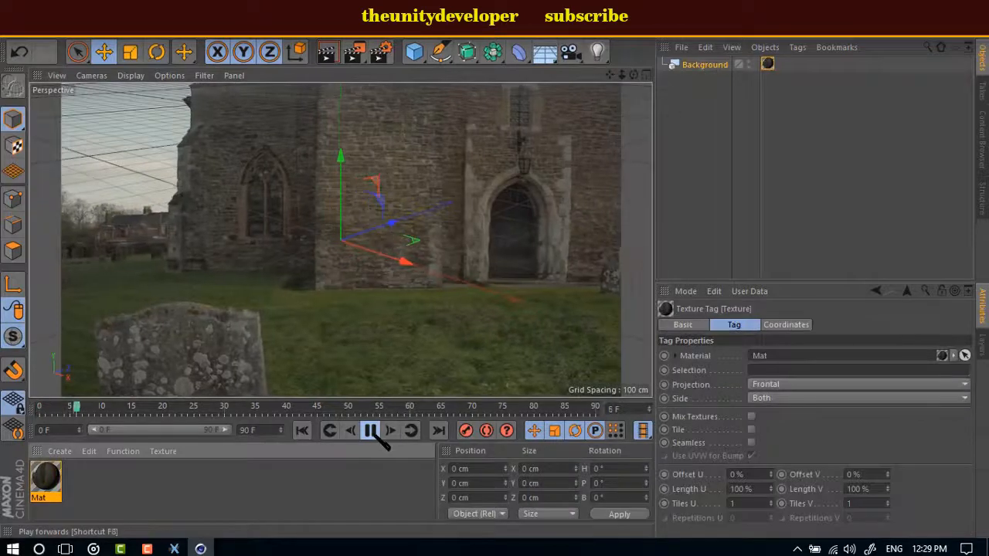
pyautogui.click(657, 425)
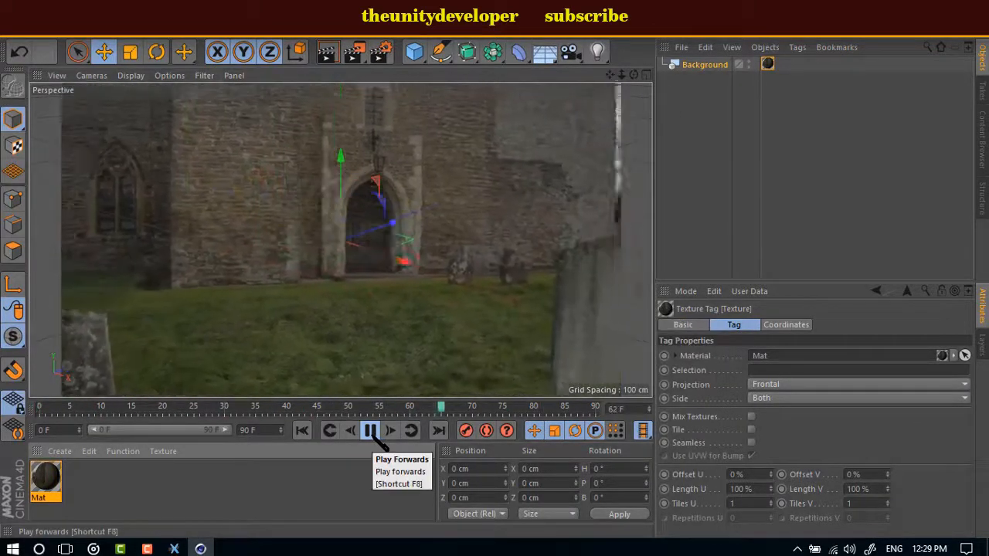
pyautogui.click(373, 432)
pyautogui.click(303, 431)
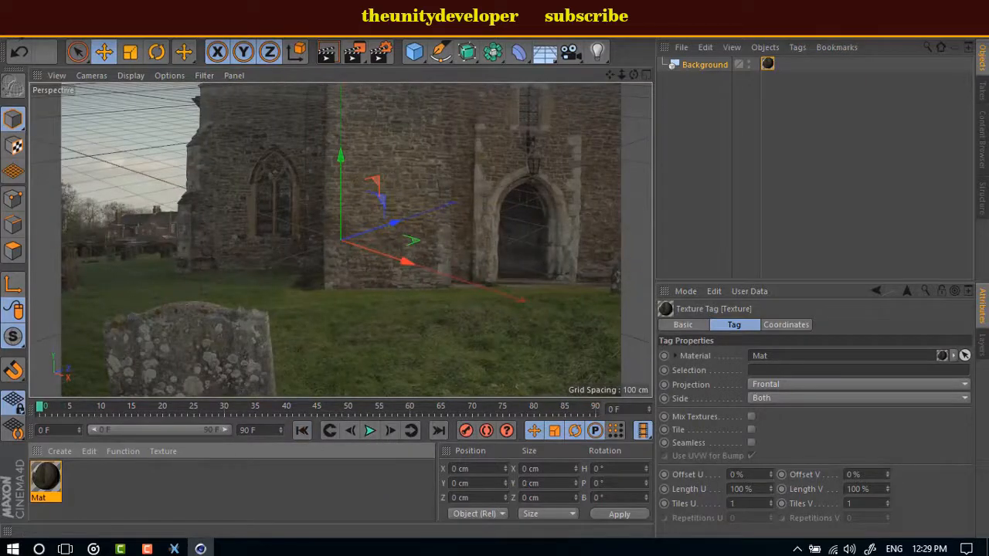
pyautogui.click(14, 29)
pyautogui.click(62, 74)
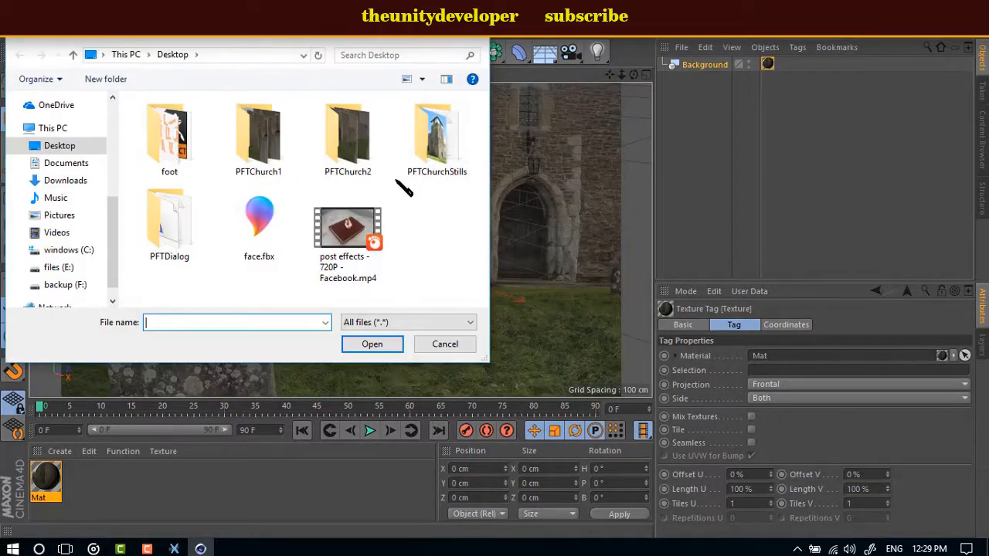
pyautogui.click(445, 344)
# Step: Switch to PFTrack and export the church scene from Export 1
pyautogui.hotkey('alt', 'Tab')
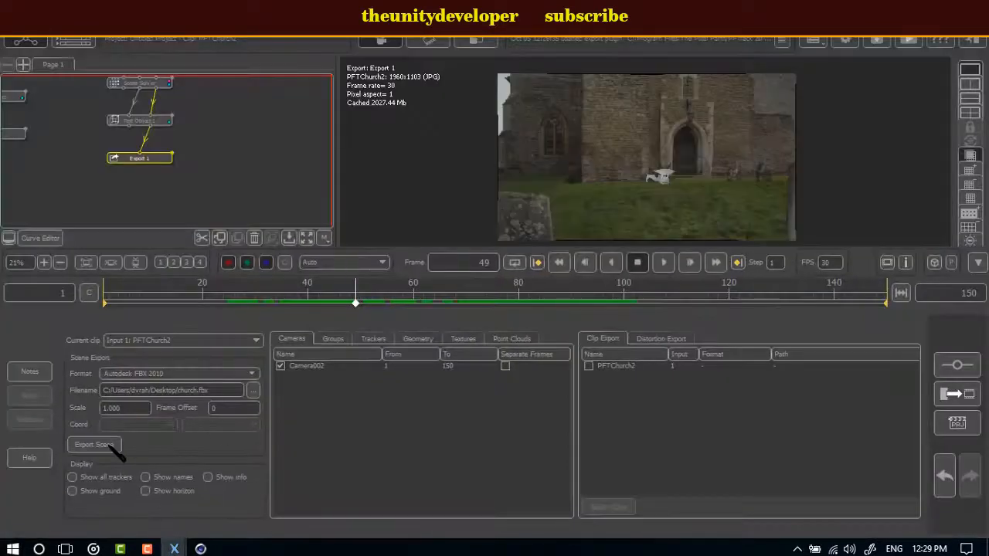
pyautogui.click(112, 449)
pyautogui.click(495, 291)
# Step: Return to Cinema 4D and merge church.fbx into the scene with the default FBX import settings
pyautogui.hotkey('alt', 'Tab')
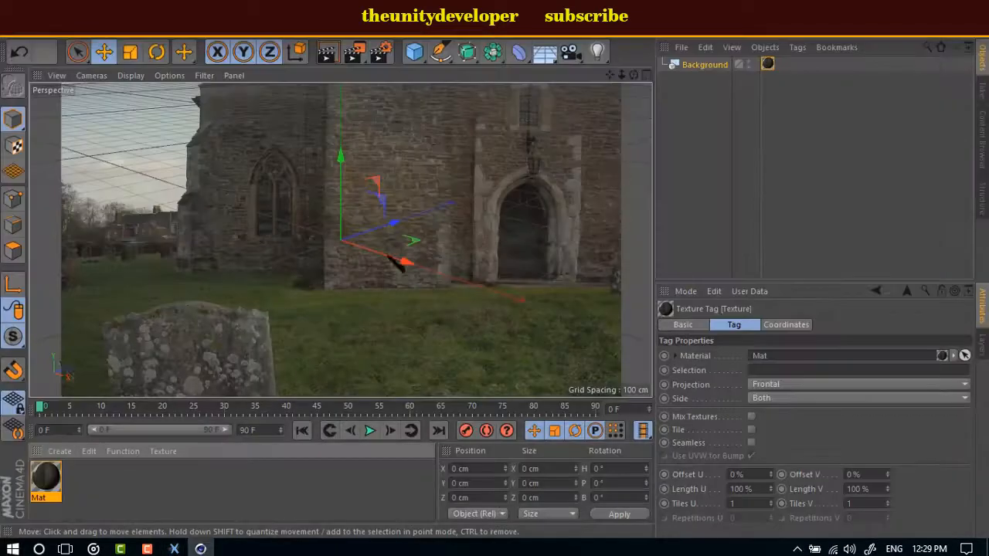
pyautogui.click(16, 29)
pyautogui.click(27, 72)
pyautogui.doubleClick(327, 205)
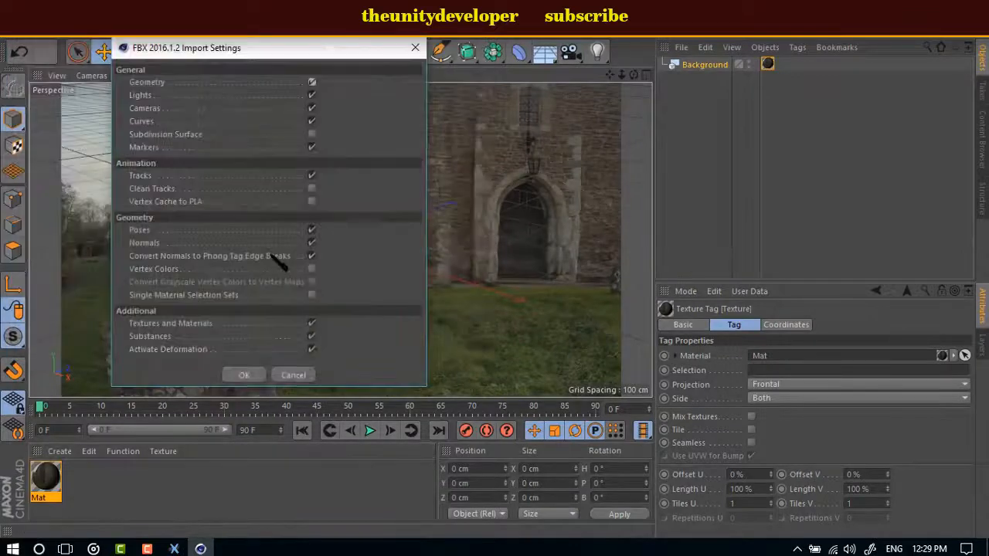
pyautogui.click(245, 375)
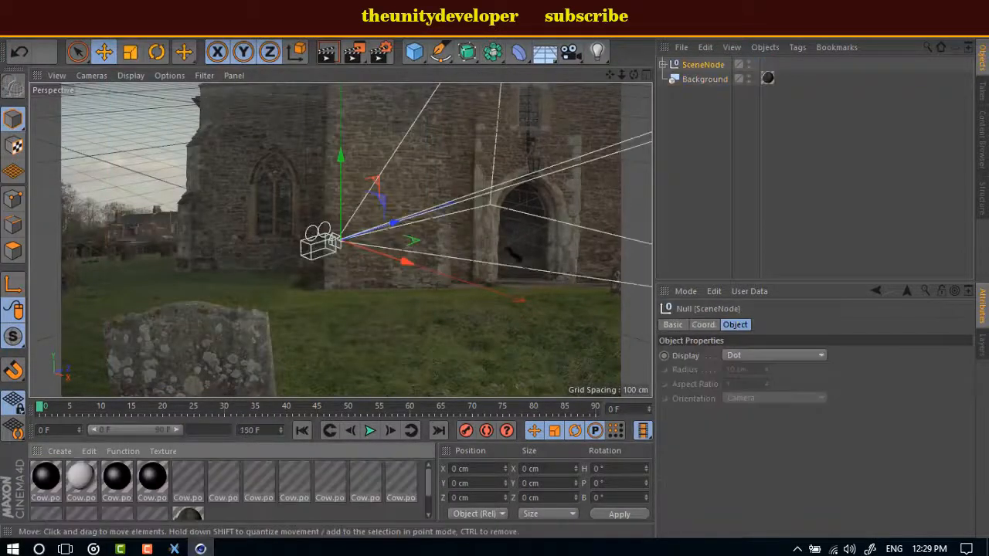
# Step: Expand the imported SceneNode hierarchy, look through the Camera002_2Node camera and clear the selection
pyautogui.click(673, 94)
pyautogui.click(809, 108)
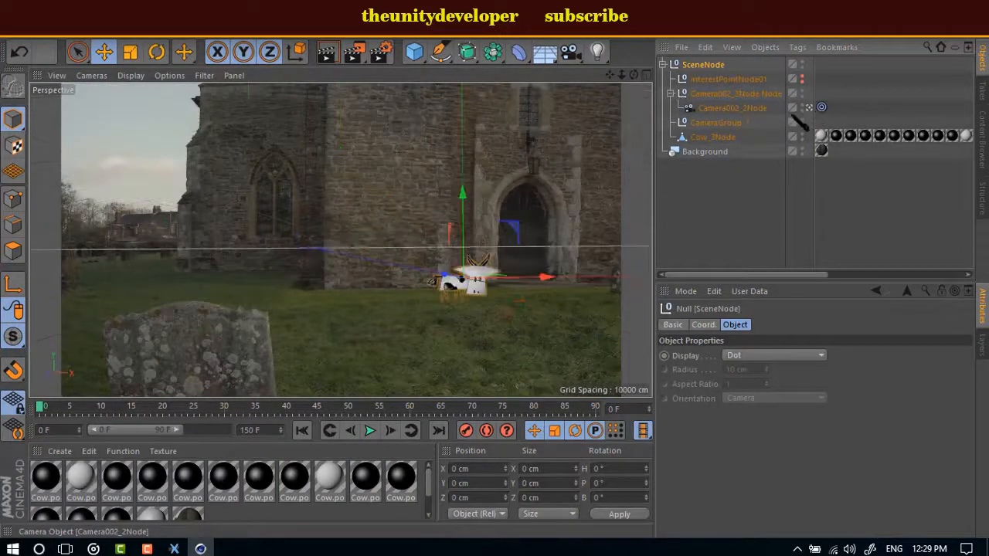
pyautogui.click(735, 224)
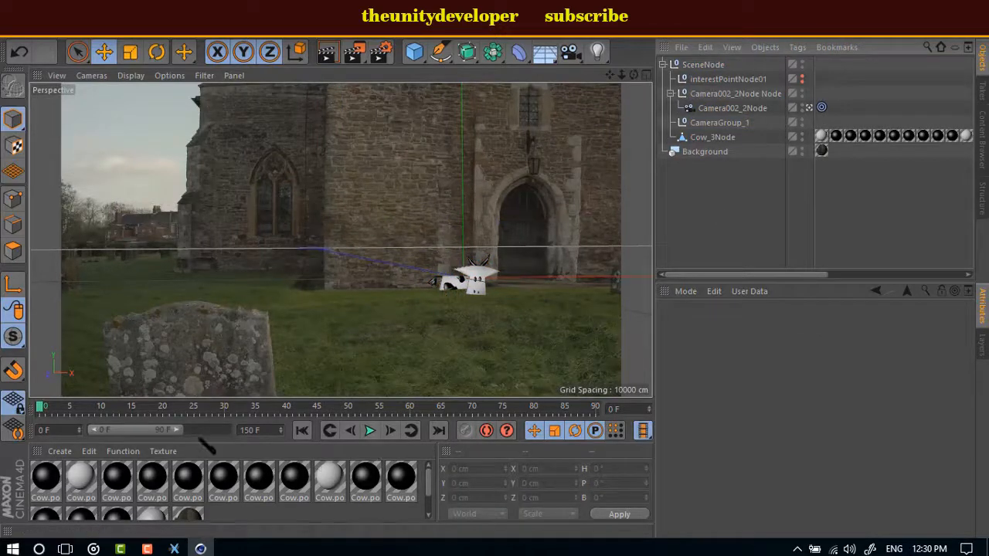
# Step: Extend the timeline's preview range to 150 F, play the church camera track to check it, and return to the first frame
pyautogui.moveTo(180, 431); pyautogui.dragTo(228, 431)
pyautogui.click(369, 430)
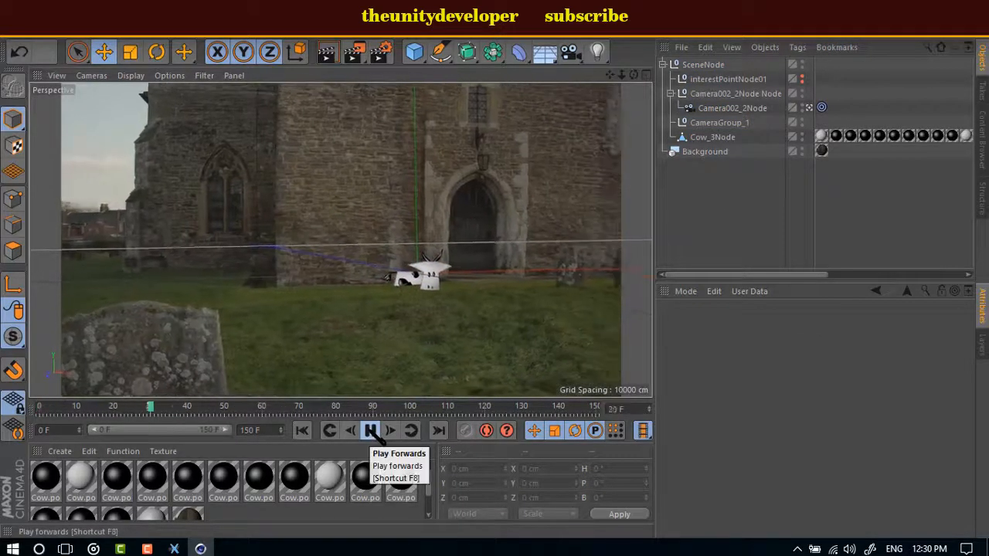
pyautogui.click(370, 430)
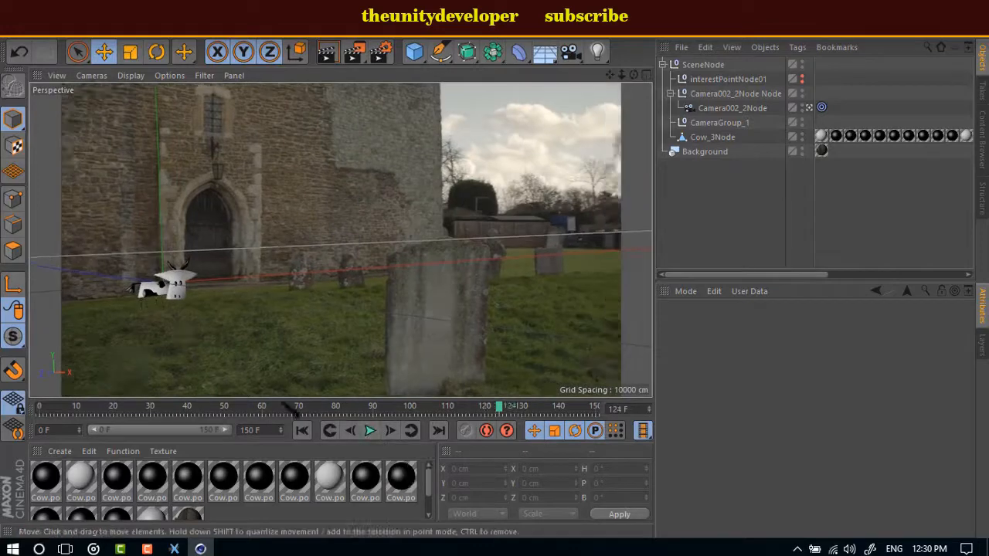
pyautogui.click(302, 430)
# Step: Review the project settings and set the movie start frame of Mat's church color texture to 0
pyautogui.click(38, 32)
pyautogui.click(87, 211)
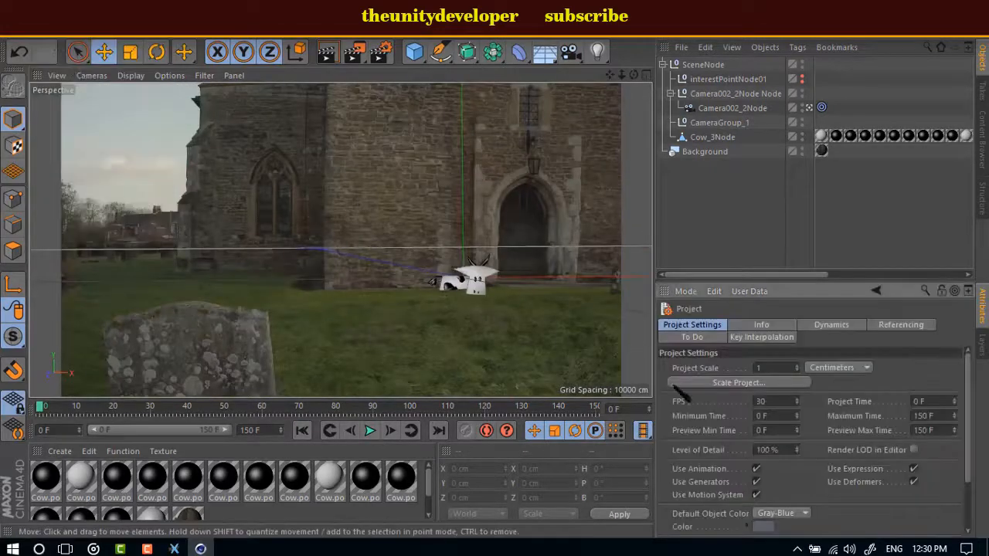
pyautogui.doubleClick(220, 524)
pyautogui.doubleClick(187, 490)
pyautogui.click(441, 216)
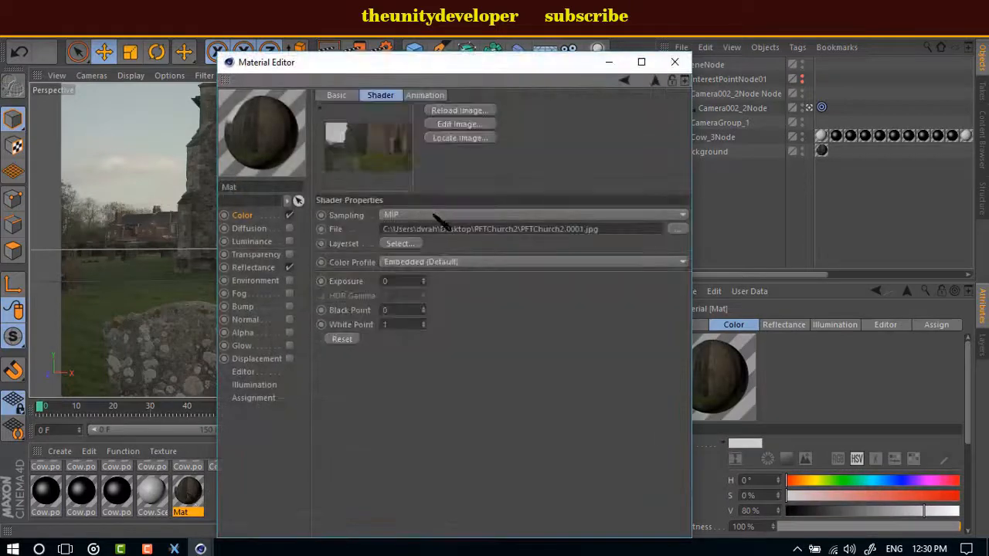
pyautogui.click(425, 95)
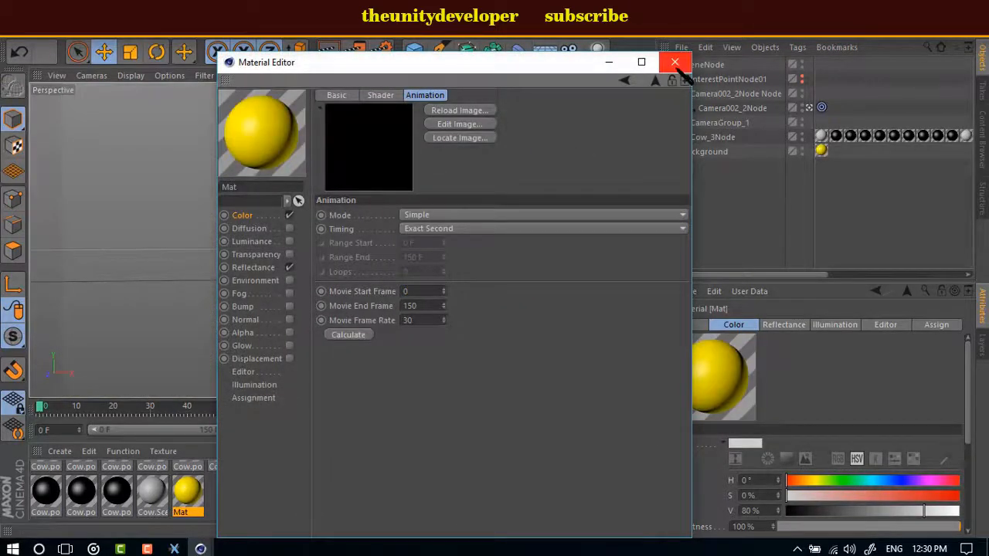
pyautogui.click(674, 62)
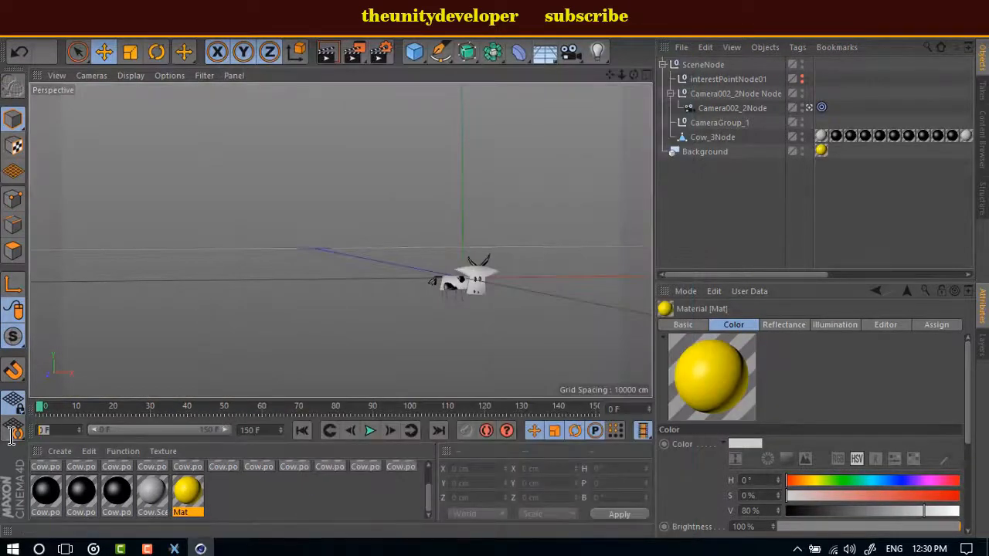
# Step: Set the timeline's start frame to 1 F, play the animation to check the track, and return to the start
pyautogui.write('1')
pyautogui.press('Return')
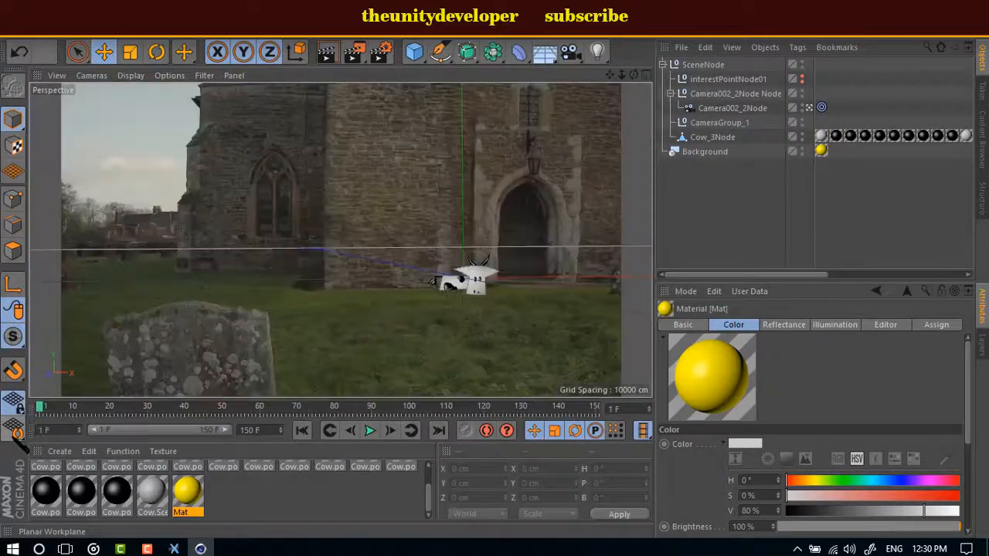
pyautogui.click(370, 431)
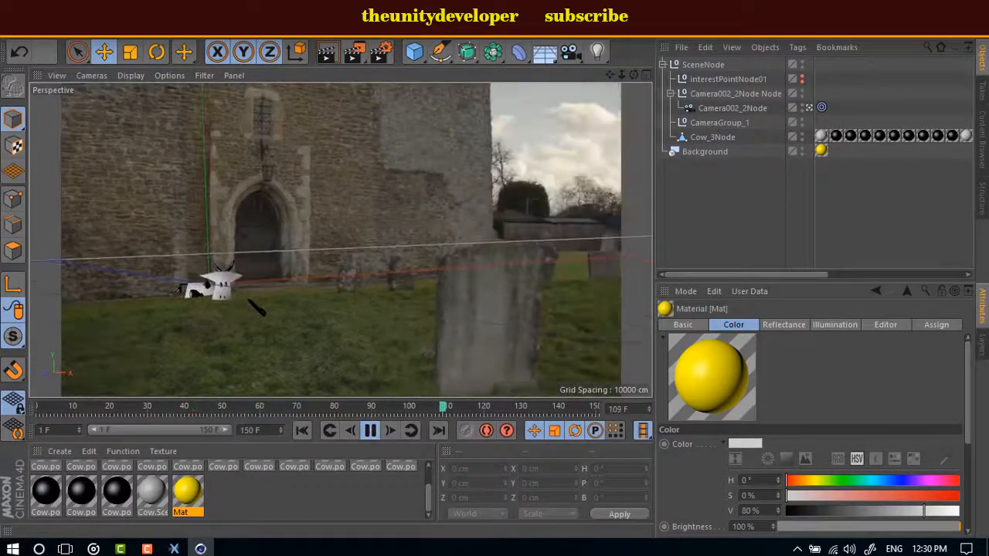
pyautogui.click(370, 431)
pyautogui.click(302, 431)
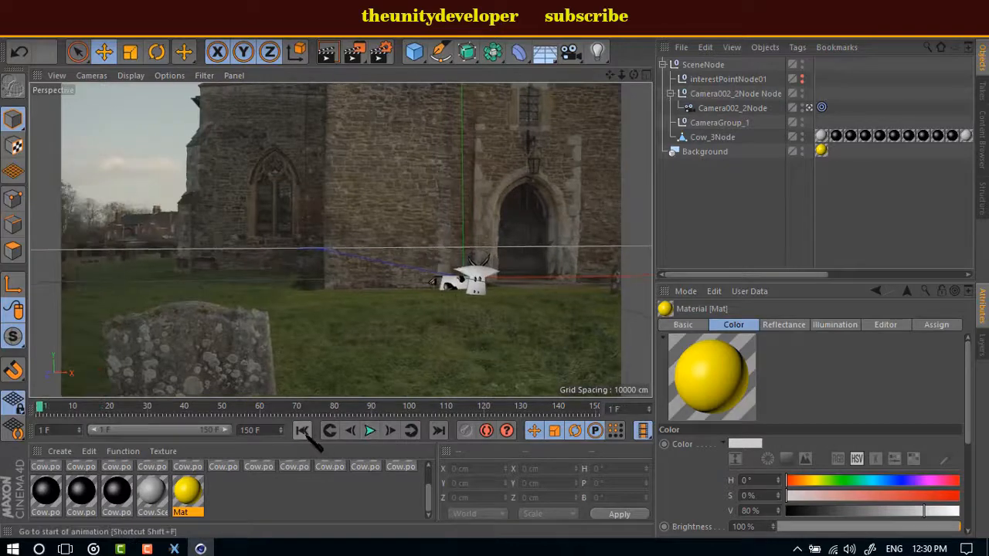
# Step: Set the movie start frame of Mat's church color texture to 1
pyautogui.doubleClick(187, 492)
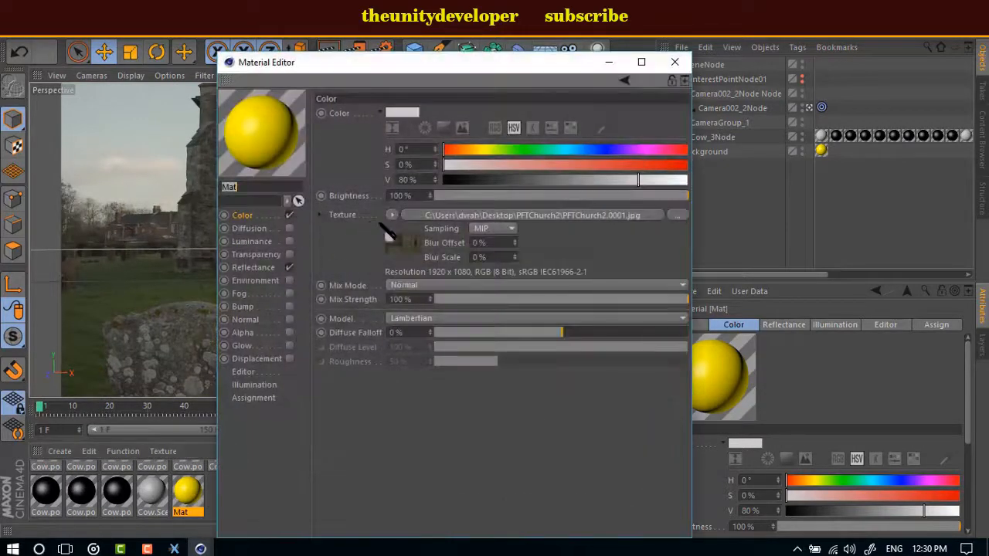
pyautogui.click(503, 215)
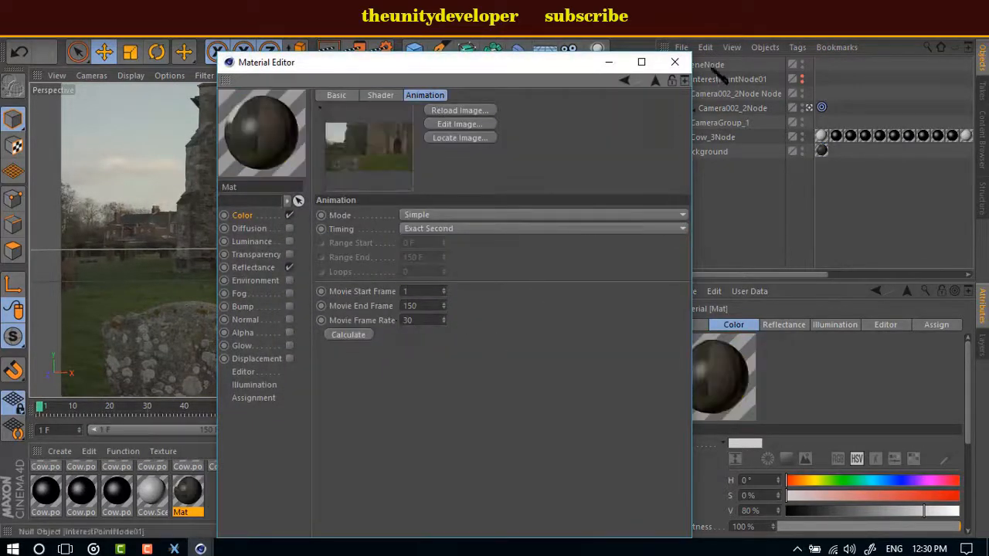
pyautogui.click(675, 62)
# Step: Render an AVI preview of frames 1 to 150 in Full Render mode at image size 600, and play it back
pyautogui.moveTo(355, 52); pyautogui.dragTo(443, 299)
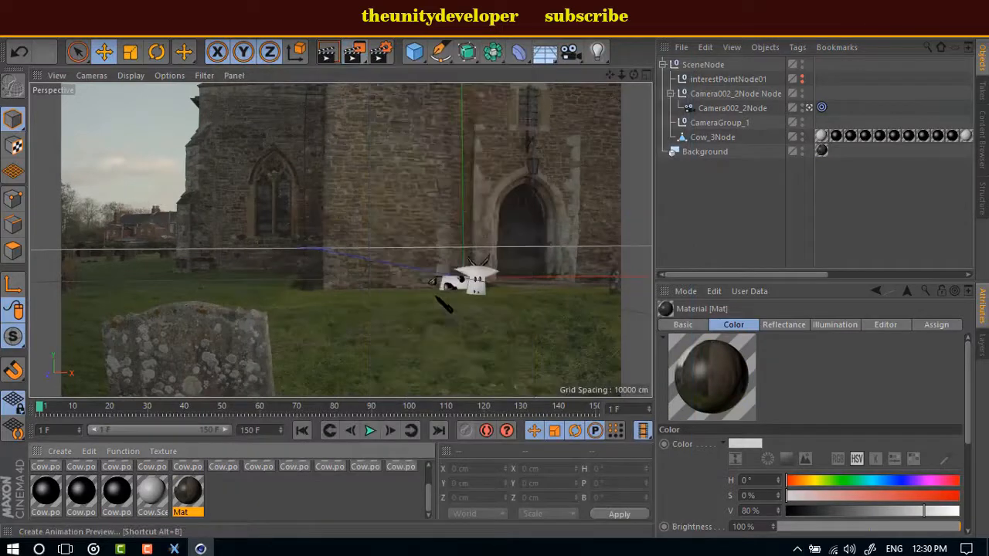
pyautogui.click(363, 292)
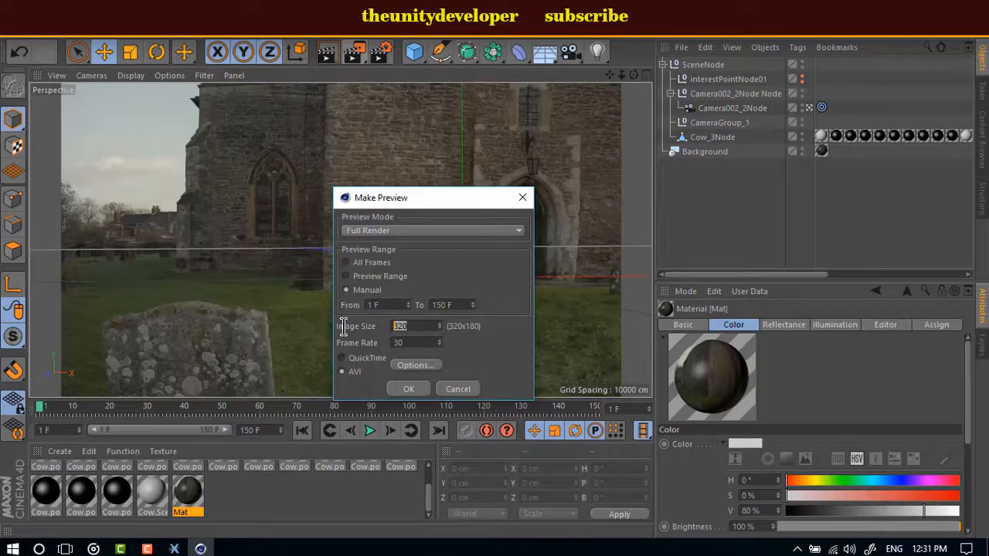
pyautogui.click(407, 390)
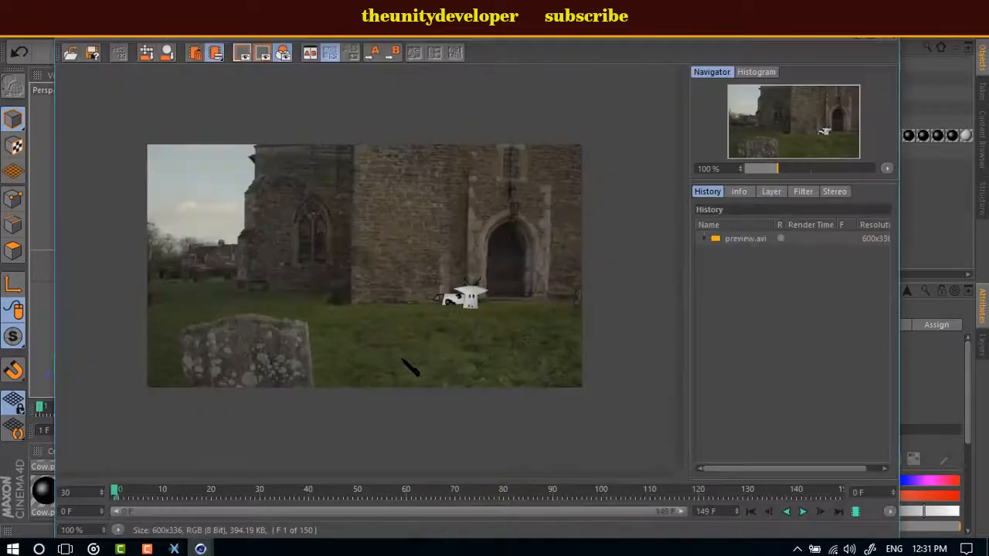
pyautogui.click(802, 512)
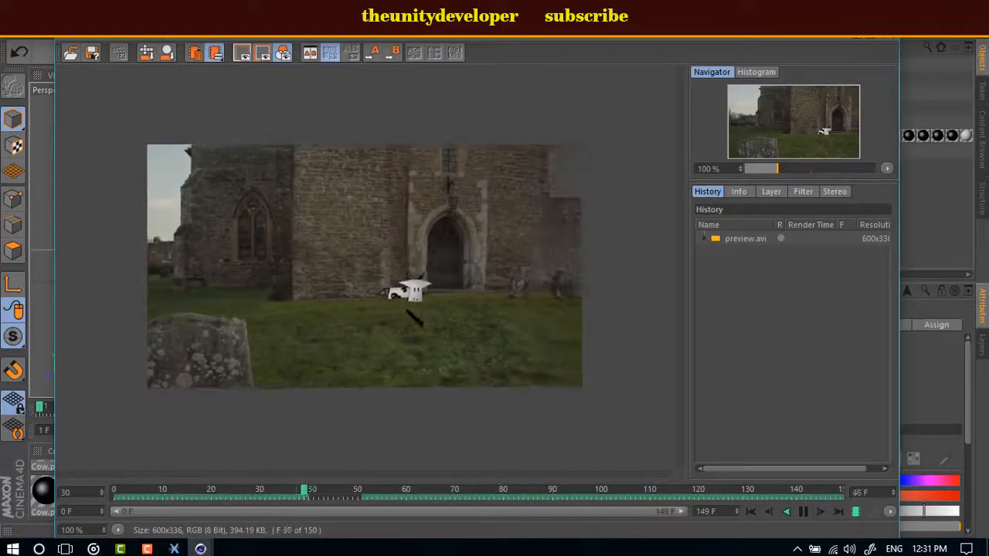
pyautogui.click(802, 512)
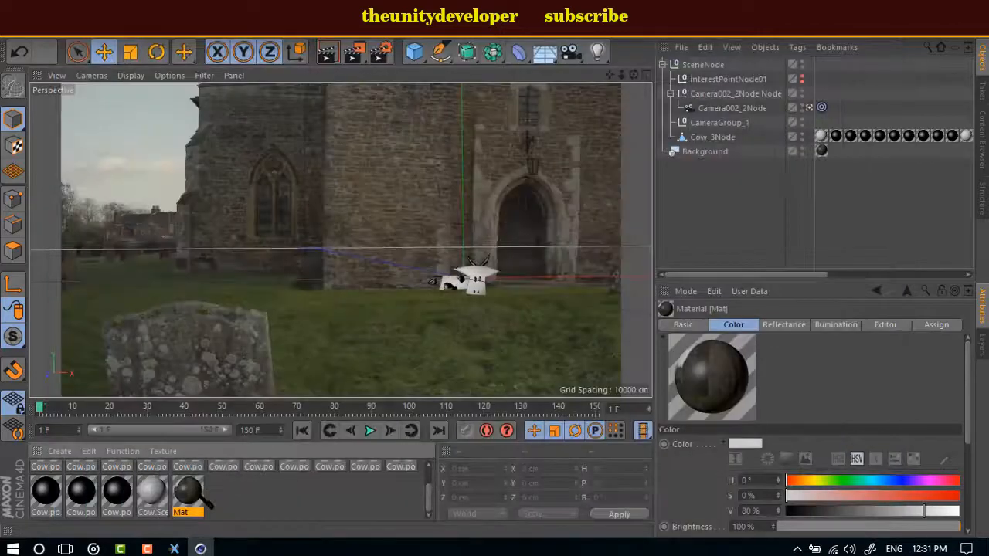
# Step: Change the movie start frame of Mat's church color texture back to 0
pyautogui.doubleClick(188, 493)
pyautogui.click(451, 213)
pyautogui.click(426, 96)
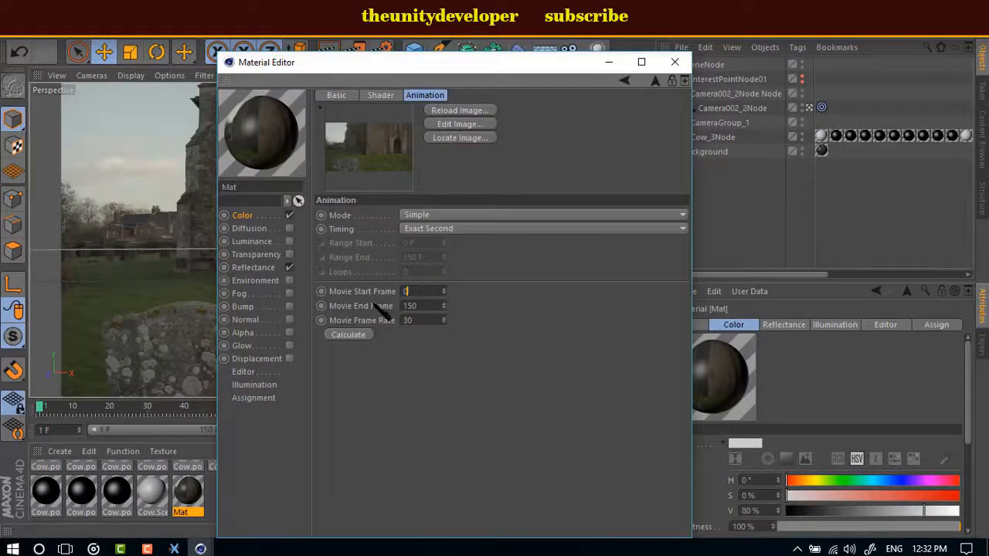
pyautogui.click(674, 62)
# Step: Render a second Full Render AVI preview of frames 1 to 150 at image size 600, and play both previews to compare them
pyautogui.click(354, 52)
pyautogui.click(426, 294)
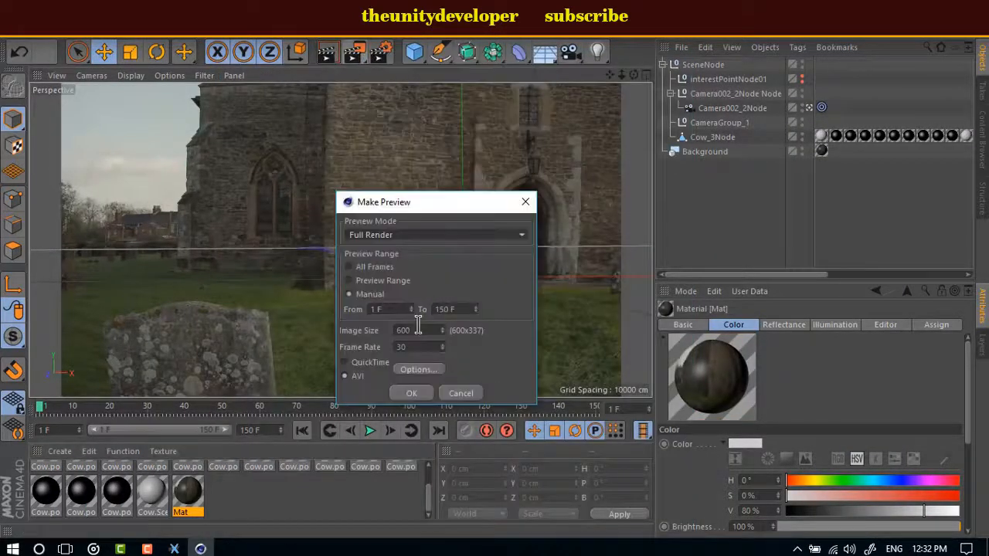
pyautogui.click(421, 393)
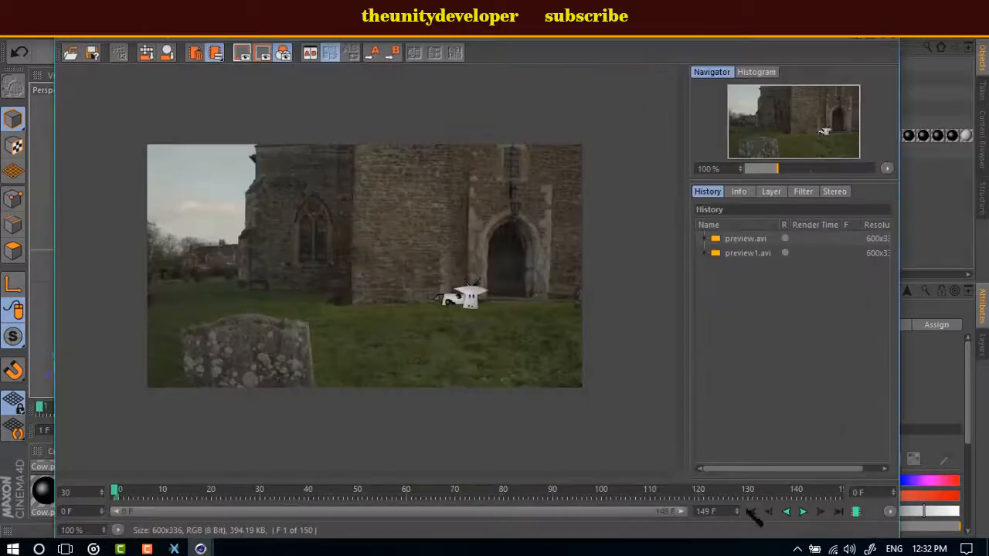
pyautogui.click(807, 512)
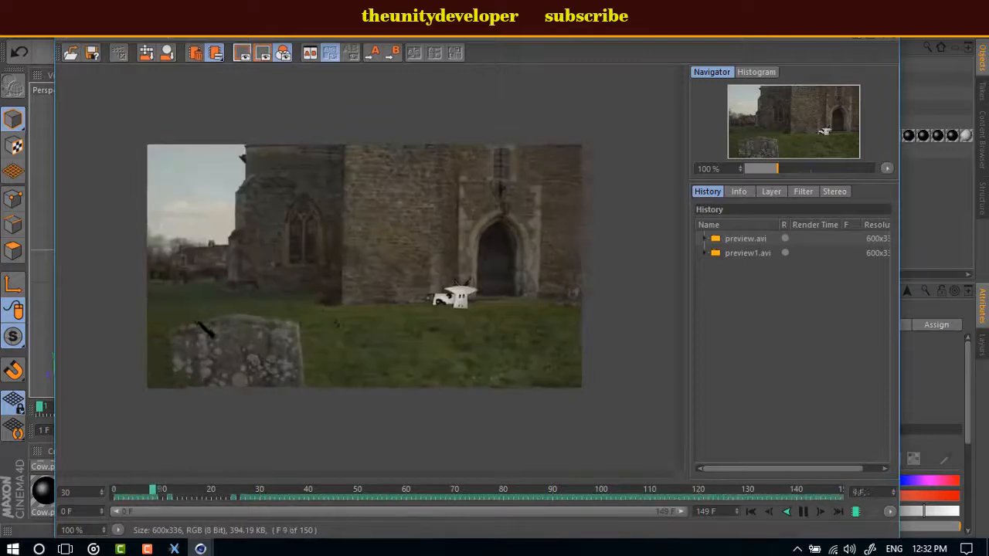
pyautogui.click(804, 510)
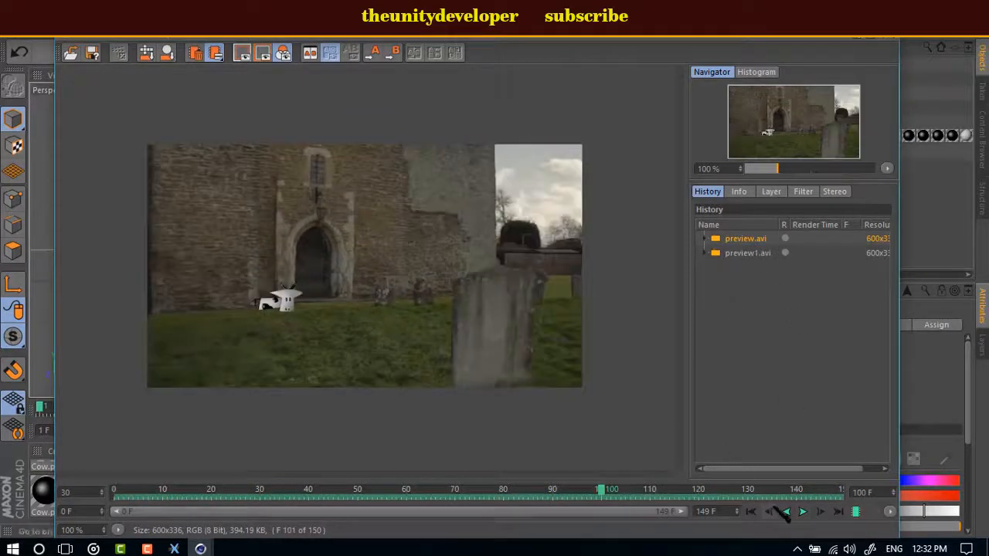
pyautogui.click(804, 512)
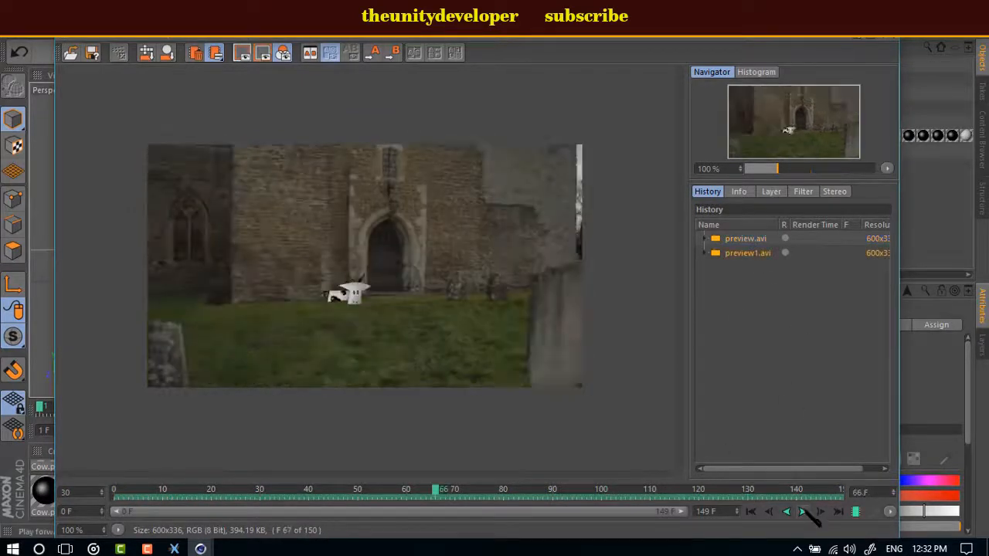
pyautogui.click(803, 512)
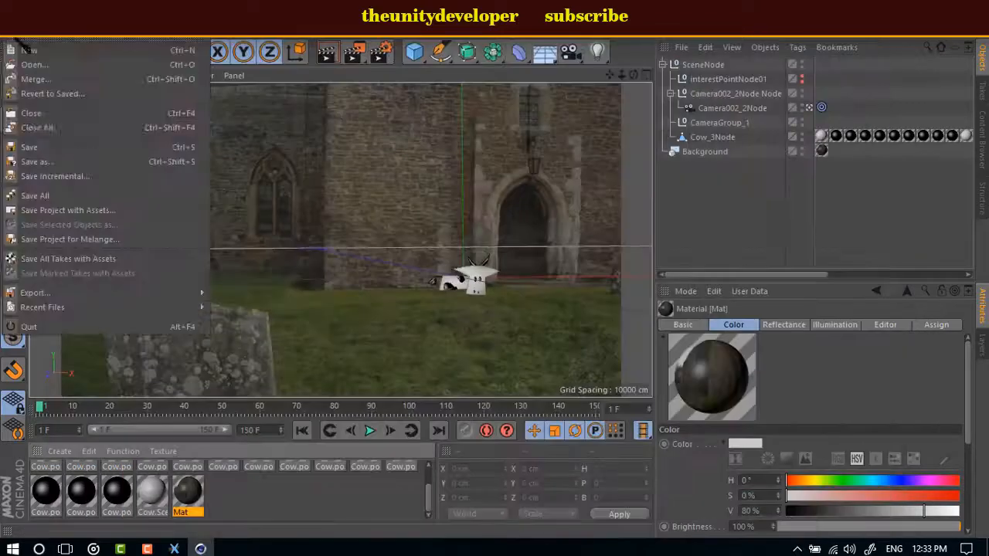
# Step: Close all open projects and create a new material in the empty scene
pyautogui.click(82, 130)
pyautogui.click(485, 350)
pyautogui.doubleClick(124, 493)
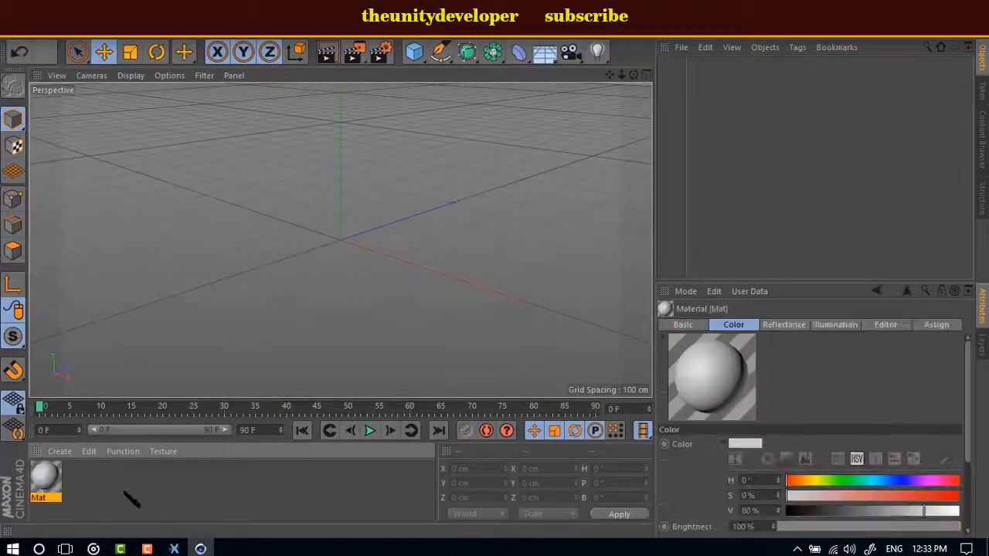
# Step: Try to load face.fbx from the Desktop as the new material's color texture without copying it to the project
pyautogui.doubleClick(40, 479)
pyautogui.click(442, 213)
pyautogui.click(394, 108)
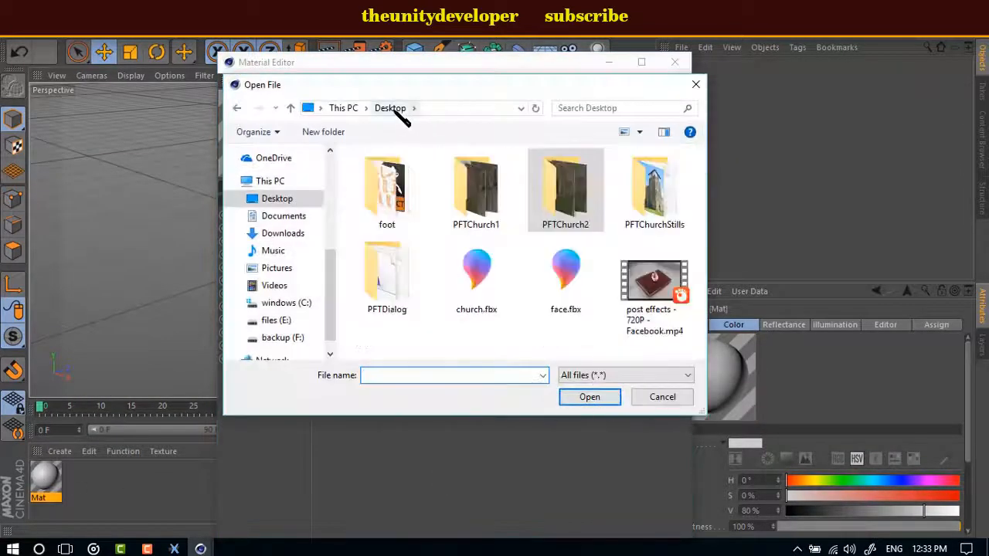
pyautogui.click(566, 271)
pyautogui.doubleClick(562, 269)
pyautogui.click(574, 331)
# Step: Try to calculate the movie frame range for the face.fbx color texture in its animation settings
pyautogui.click(473, 215)
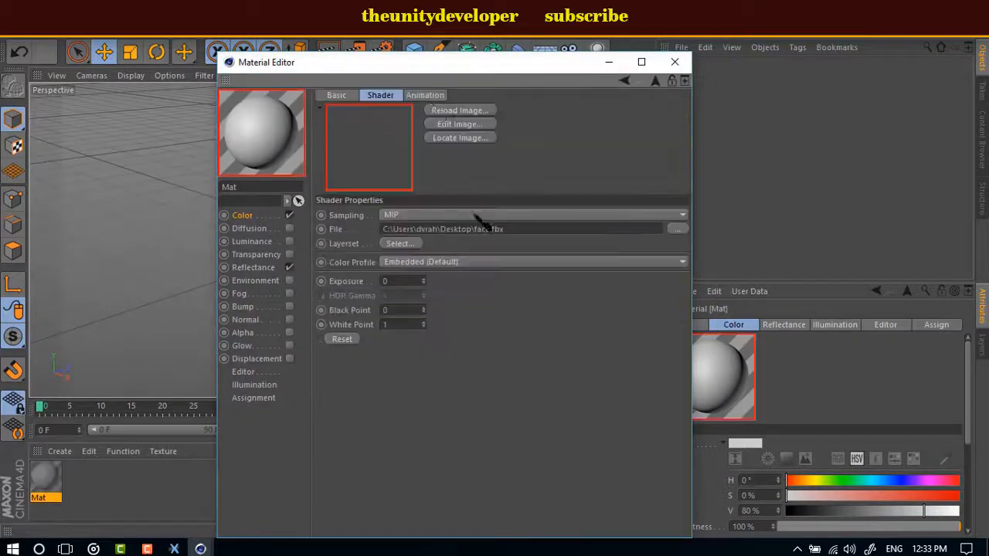
pyautogui.click(426, 96)
pyautogui.click(353, 335)
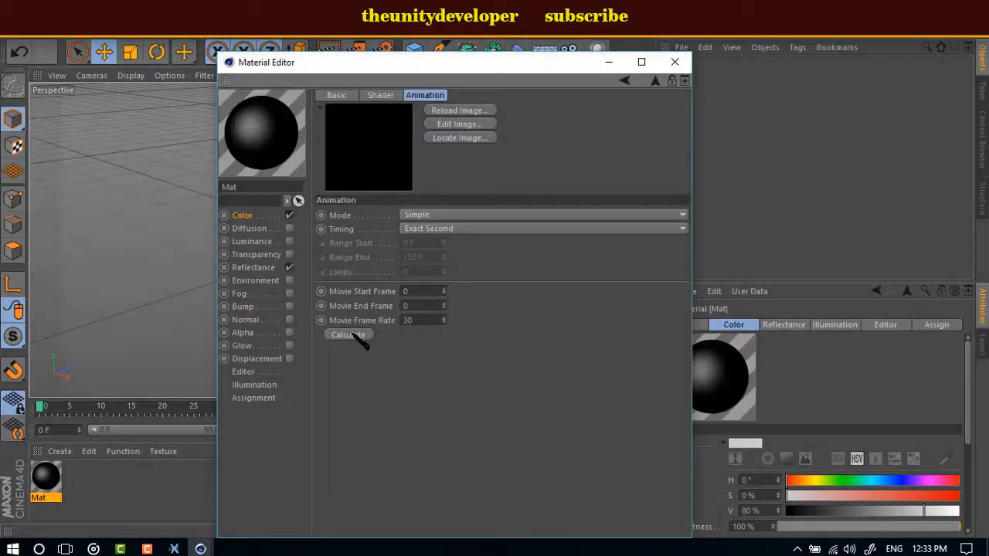
pyautogui.click(675, 63)
pyautogui.doubleClick(47, 470)
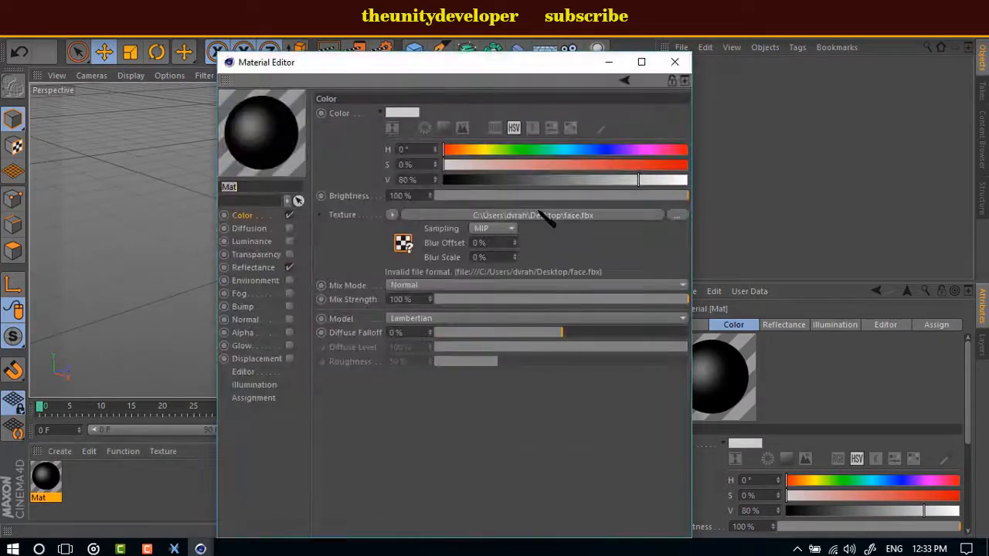
pyautogui.click(535, 212)
pyautogui.click(425, 95)
pyautogui.click(348, 334)
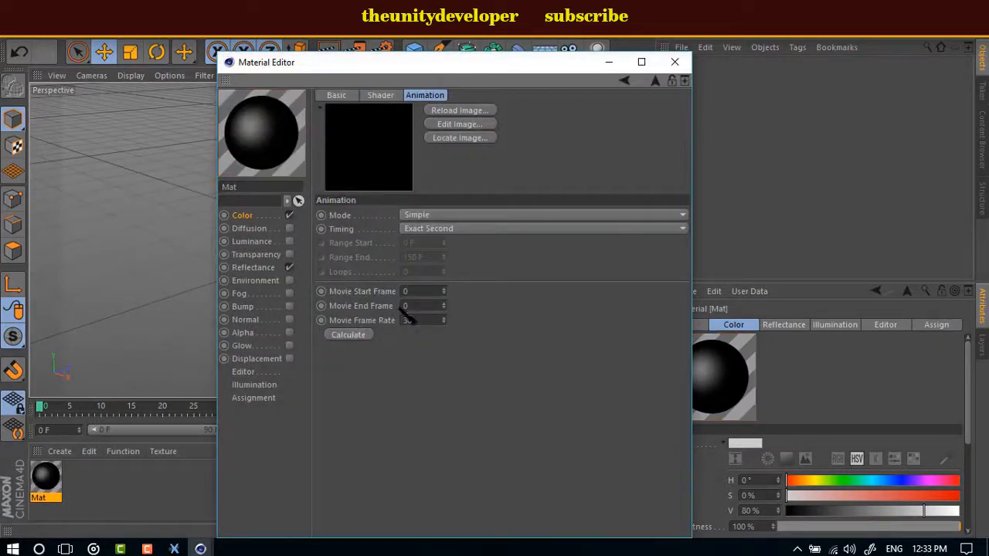
# Step: Replace the color texture with PFTDialog.000001.jpg without a project copy, calculate its movie frames, and set the movie start frame to 0
pyautogui.click(244, 217)
pyautogui.click(678, 216)
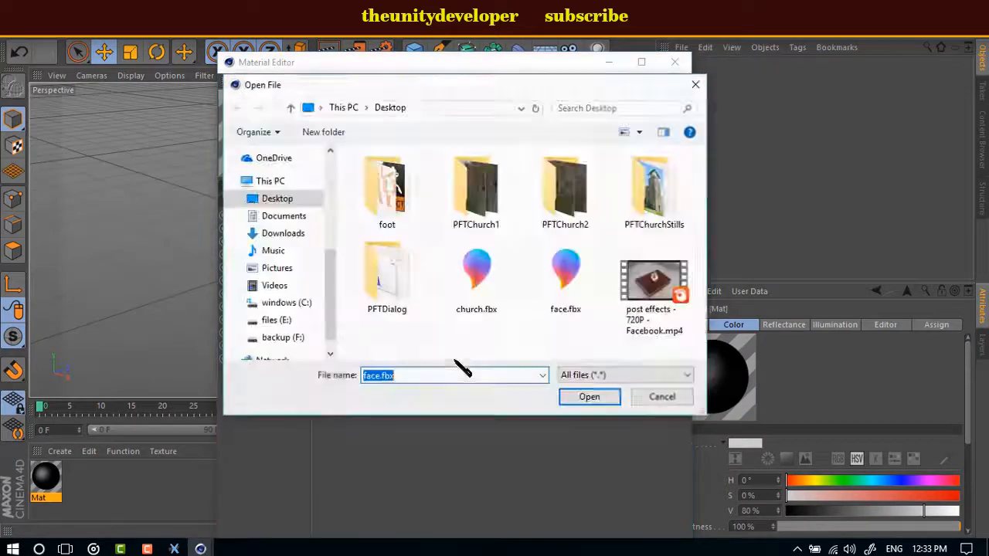
pyautogui.doubleClick(403, 269)
pyautogui.doubleClick(560, 201)
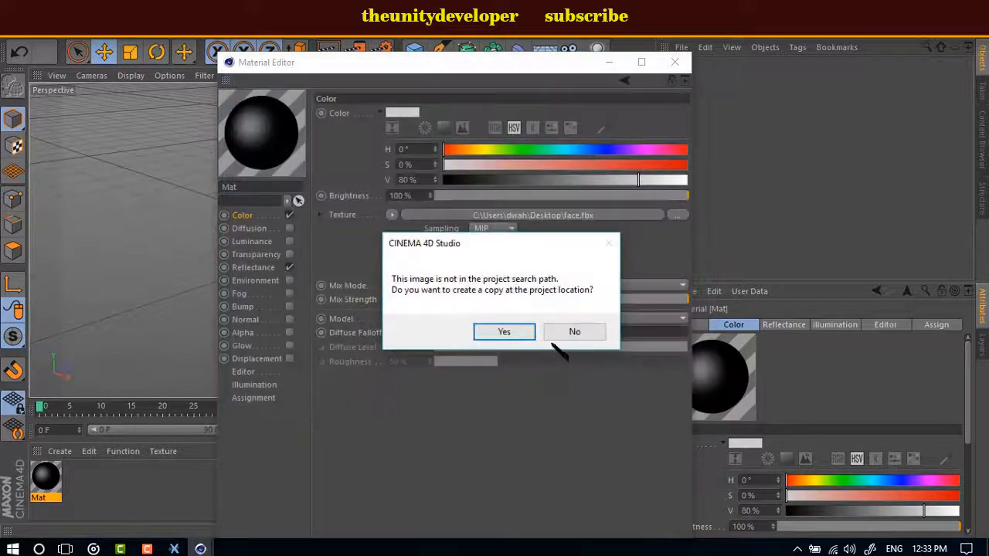
pyautogui.click(570, 332)
pyautogui.click(678, 216)
pyautogui.click(661, 397)
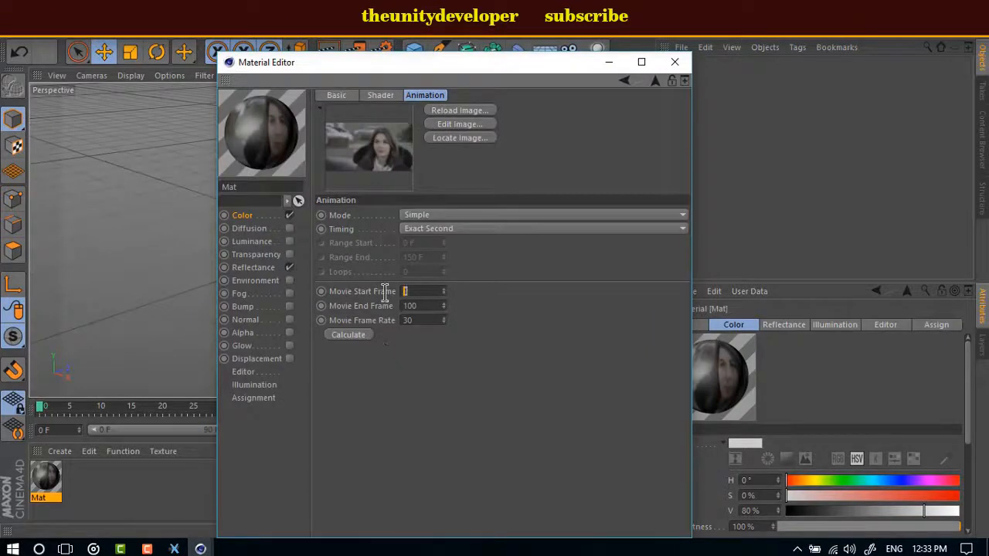
# Step: Enable Animate Preview for the material, turn off its Reflectance channel, and reopen the color texture's animation settings
pyautogui.click(249, 372)
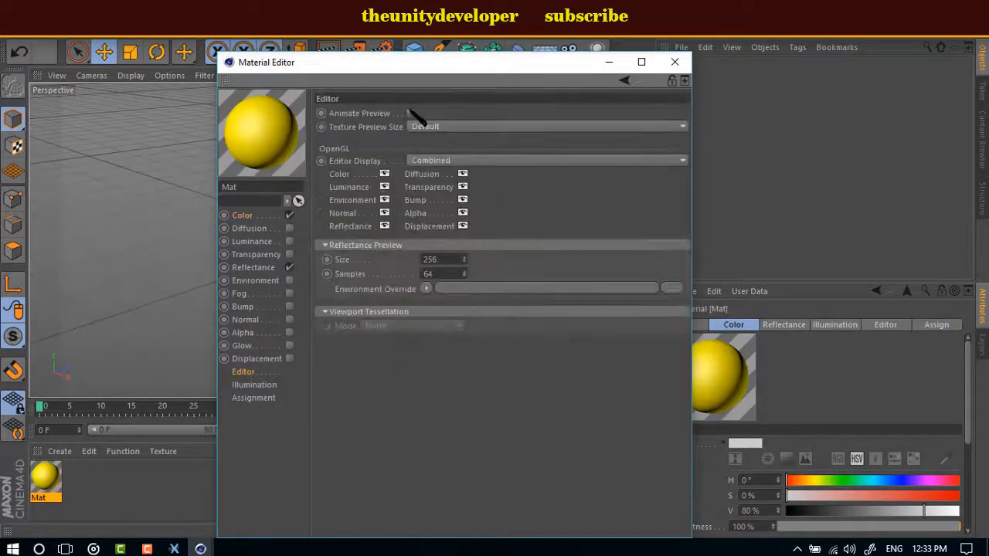
pyautogui.click(246, 216)
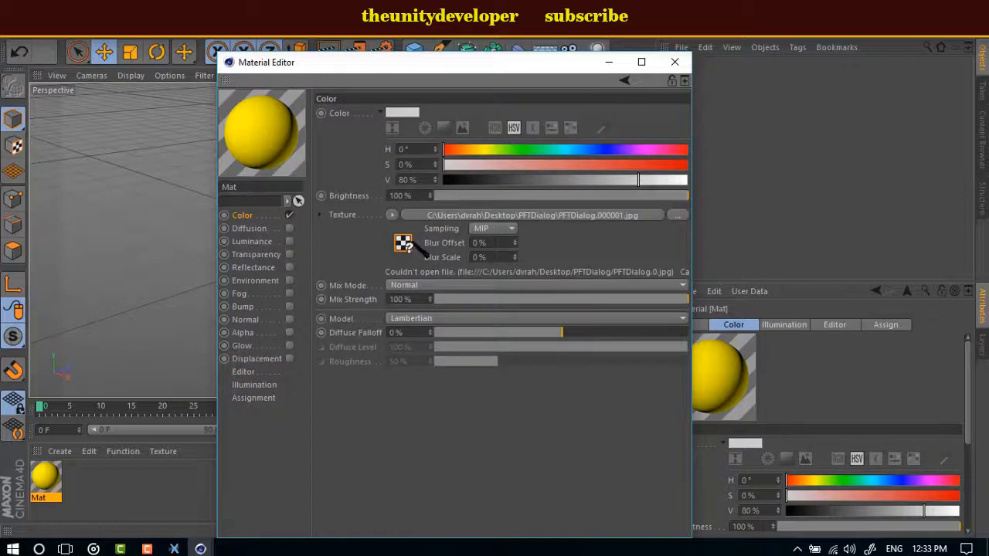
pyautogui.click(464, 215)
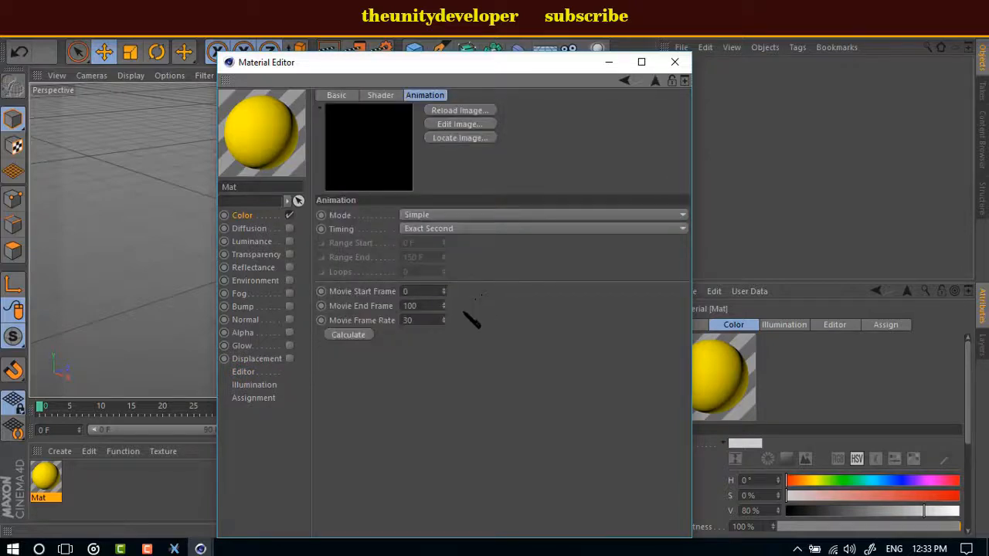
# Step: Close the material settings and set the timeline's start frame to 1
pyautogui.click(675, 62)
pyautogui.write('1')
pyautogui.press('Return')
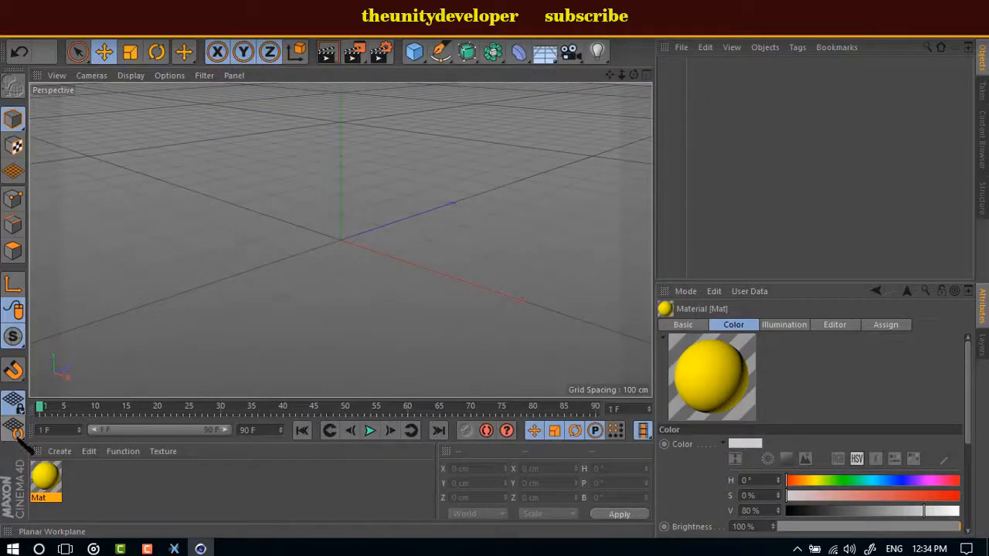
# Step: Add a Background object to the scene and apply the PFTDialog footage material to it
pyautogui.click(545, 52)
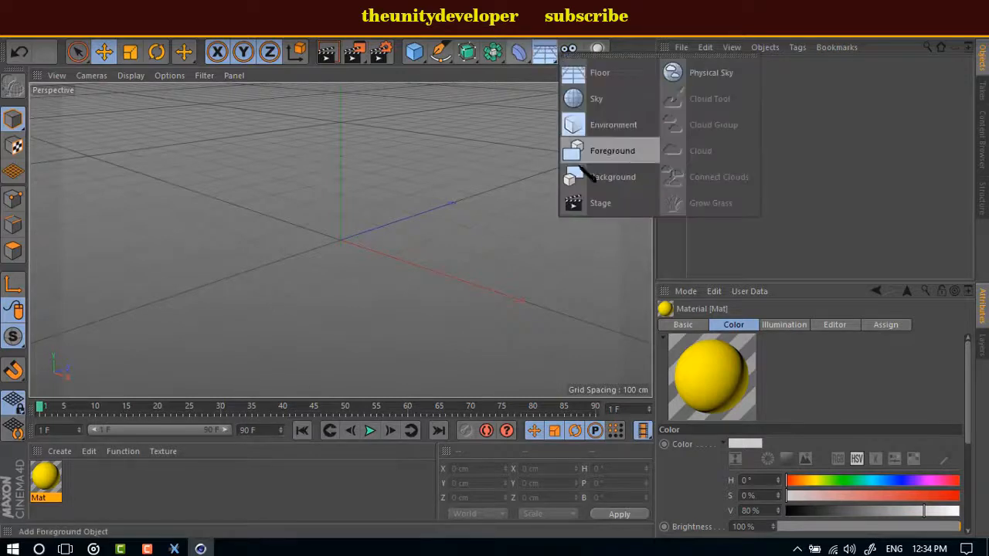
pyautogui.click(614, 176)
pyautogui.moveTo(46, 479); pyautogui.dragTo(707, 66)
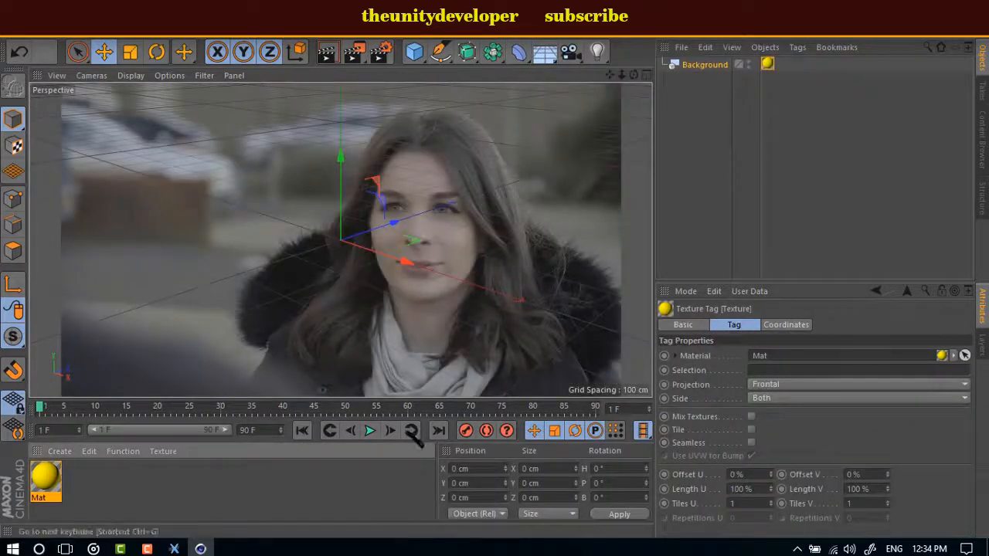
# Step: Play back the background footage, stop it, and return to the first frame
pyautogui.click(370, 430)
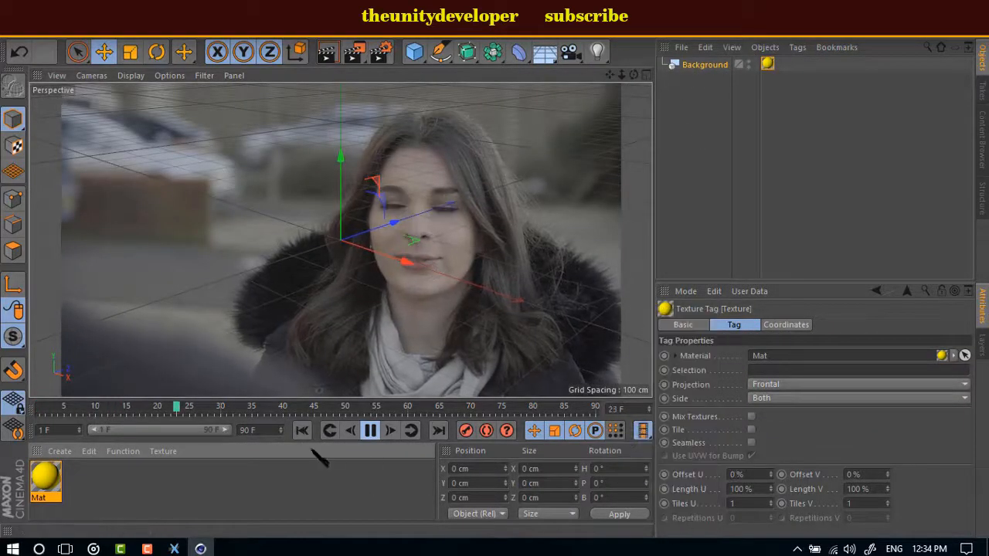
pyautogui.click(816, 221)
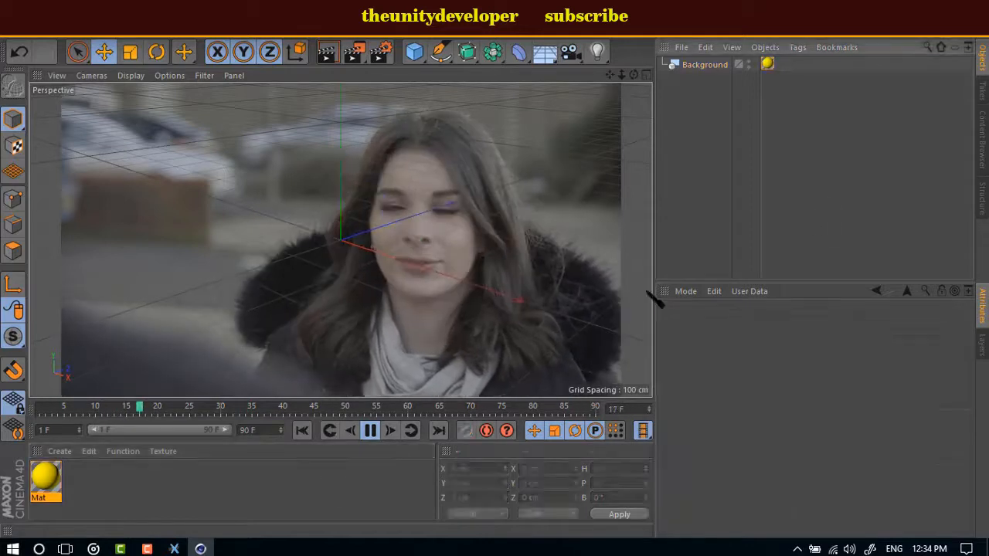
pyautogui.click(371, 431)
pyautogui.click(300, 430)
# Step: Merge face.fbx from the Desktop into the current scene, accepting the FBX import settings
pyautogui.click(12, 31)
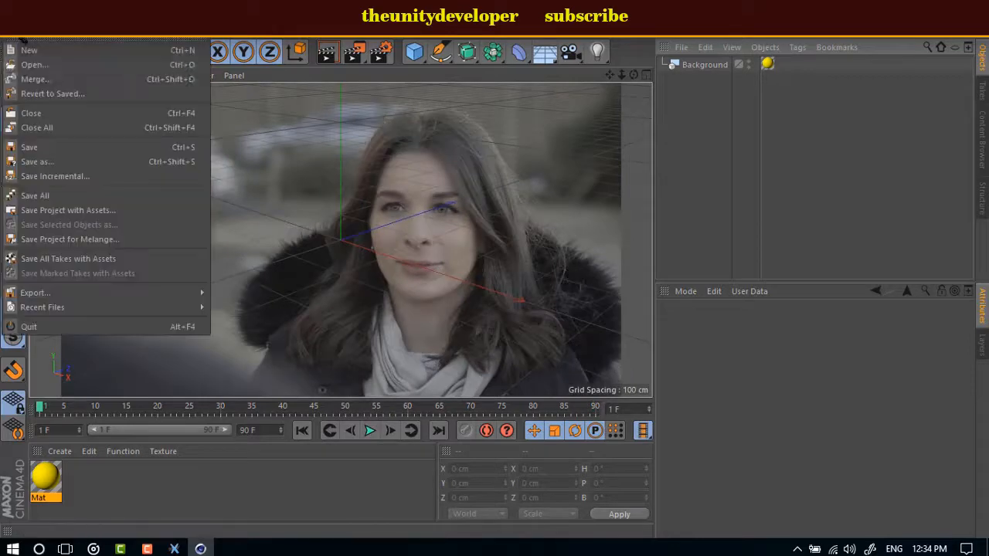
pyautogui.click(37, 80)
pyautogui.click(347, 221)
pyautogui.click(372, 343)
pyautogui.click(332, 379)
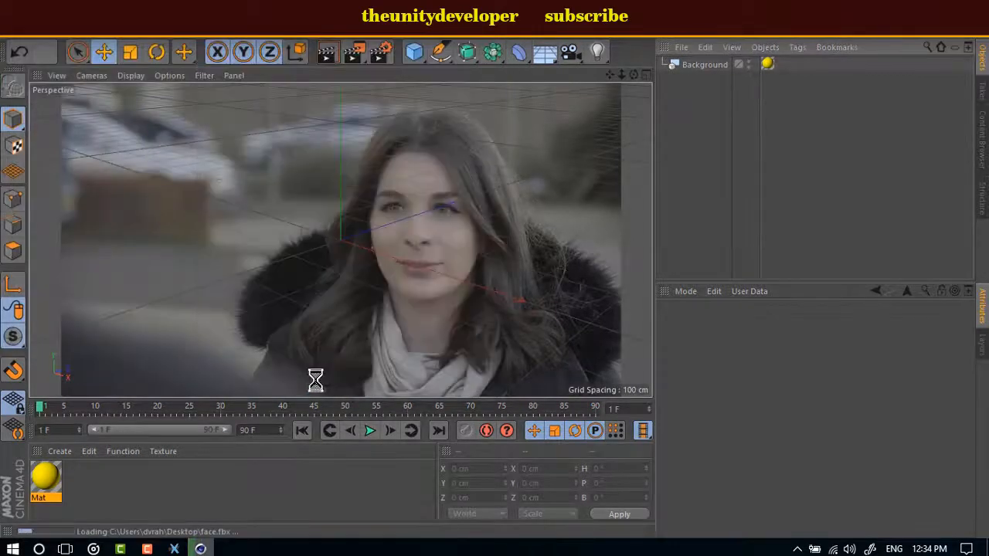
# Step: Look through the imported Camera01_2Node camera and extend the timeline's preview range to 120 F
pyautogui.click(663, 64)
pyautogui.click(671, 93)
pyautogui.click(804, 108)
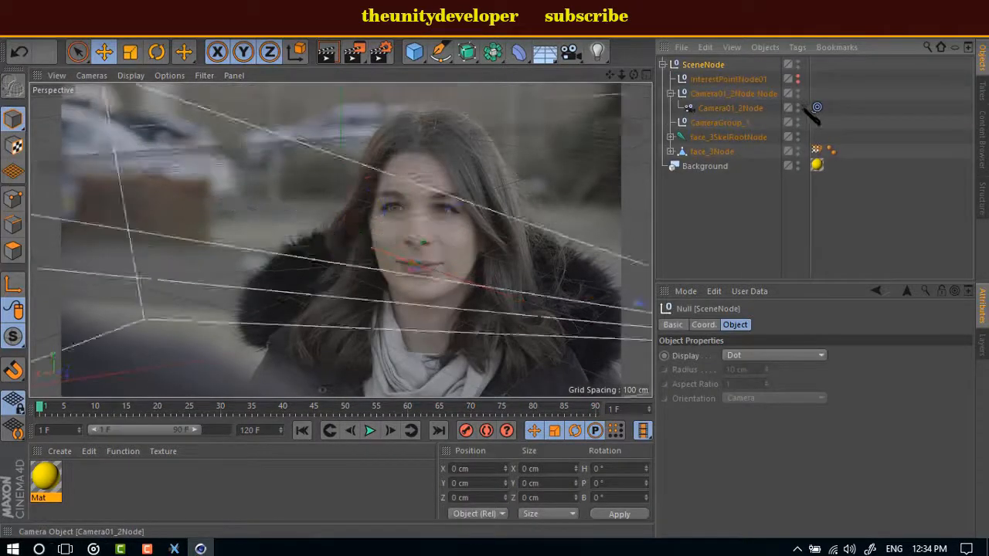
pyautogui.moveTo(194, 430); pyautogui.dragTo(263, 429)
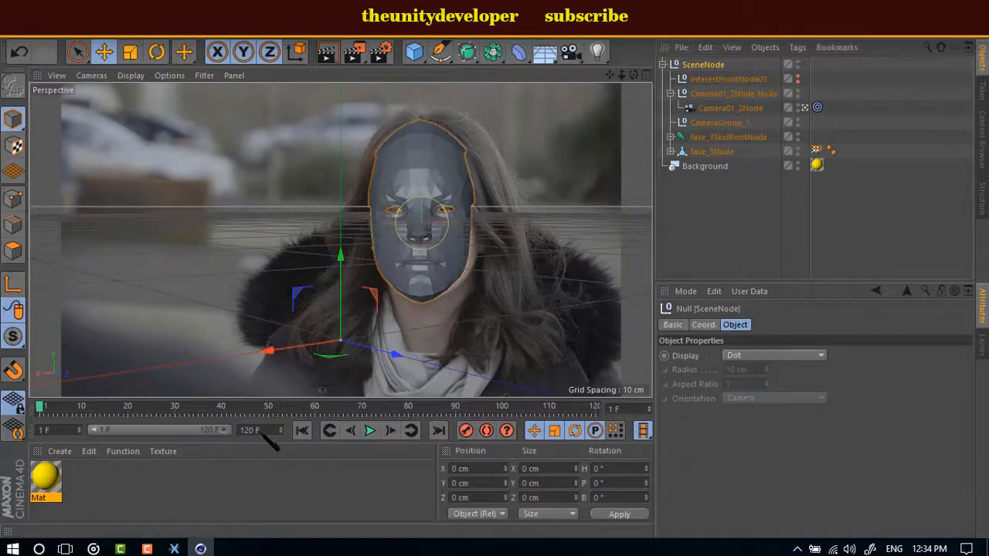
# Step: Deselect everything and play back the tracked face mesh over the footage
pyautogui.click(719, 234)
pyautogui.click(372, 432)
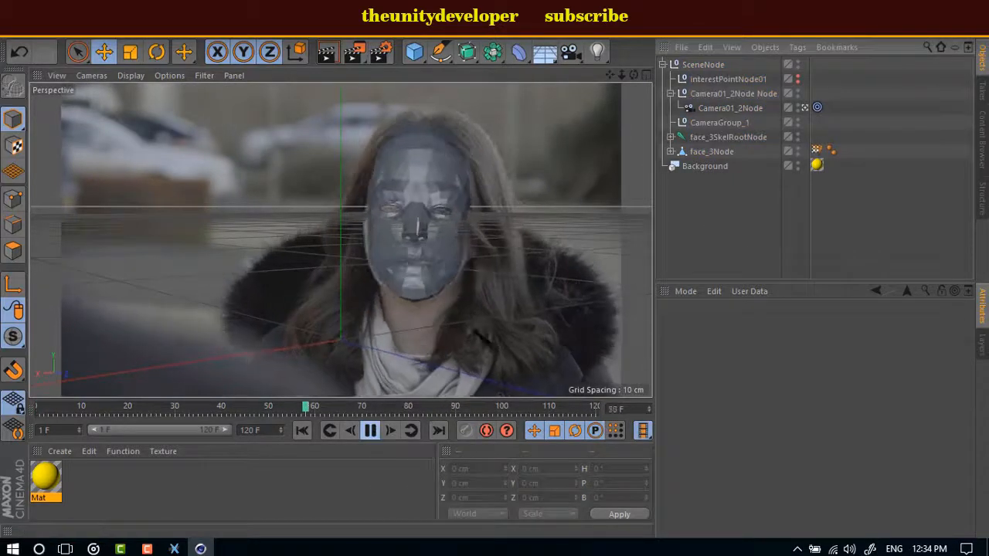
pyautogui.click(372, 431)
# Step: Switch to PFTrack and select the Export 2 node in the node tree to check the clip's frame rate
pyautogui.moveTo(174, 549)
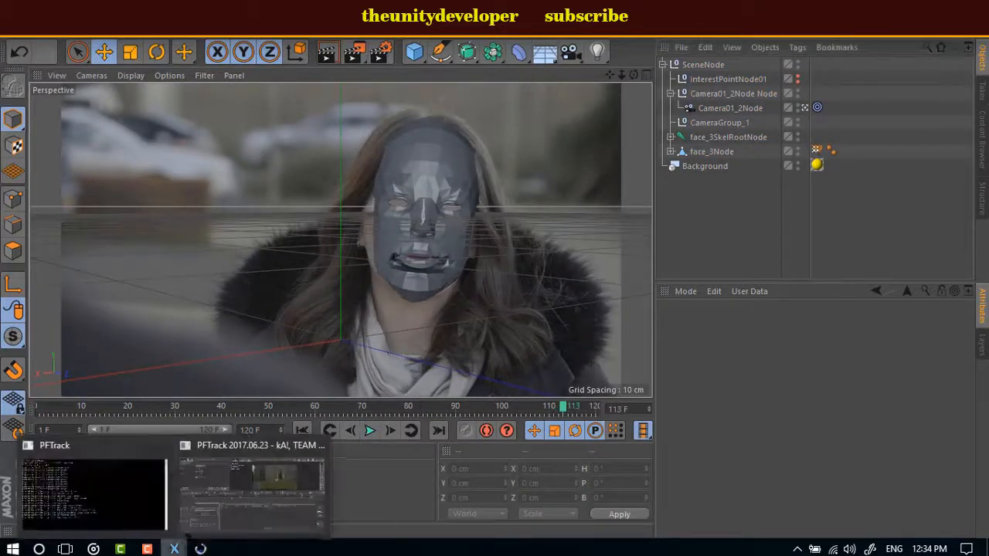
pyautogui.click(255, 490)
pyautogui.moveTo(222, 163); pyautogui.dragTo(109, 253)
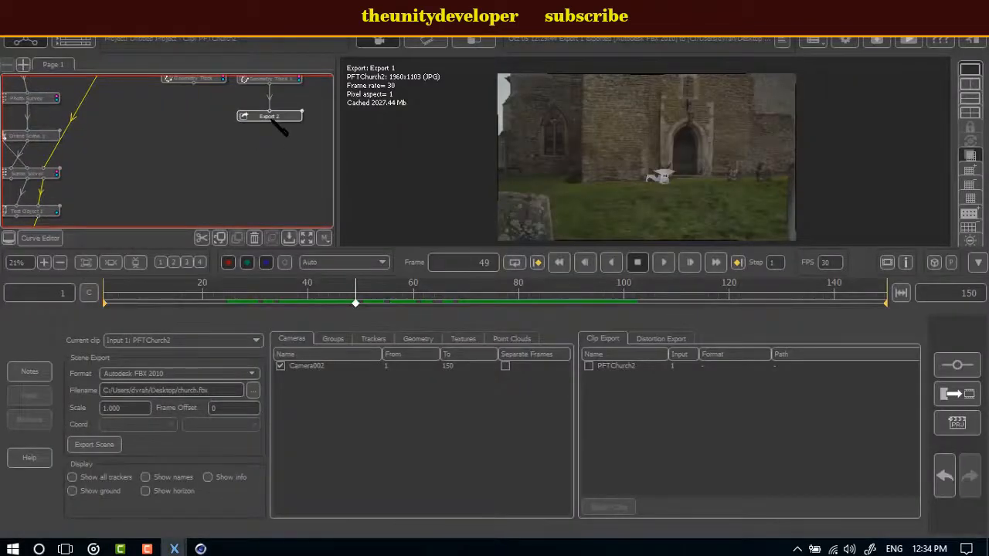
pyautogui.click(278, 118)
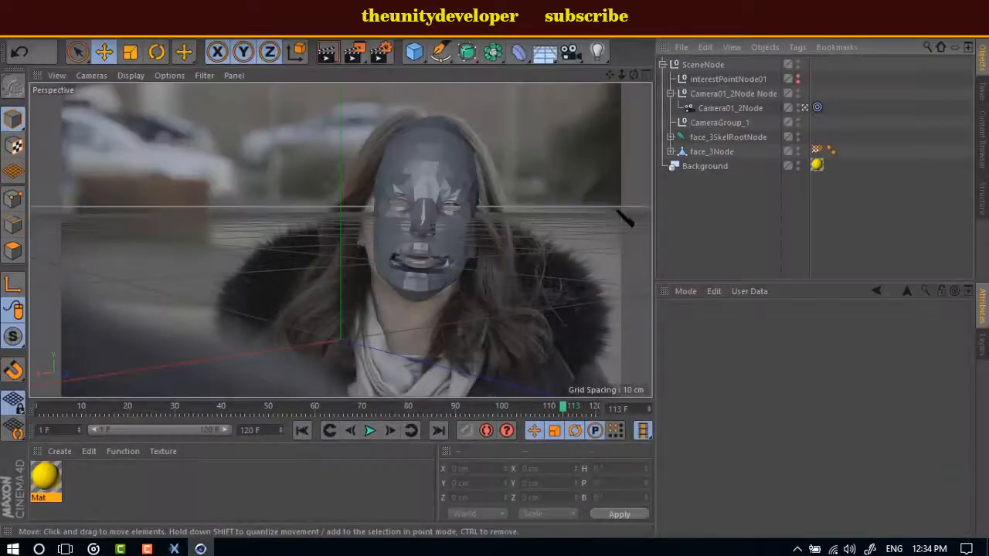
# Step: Set the movie frame rate of the footage material's color texture to 25 in its animation settings
pyautogui.doubleClick(46, 479)
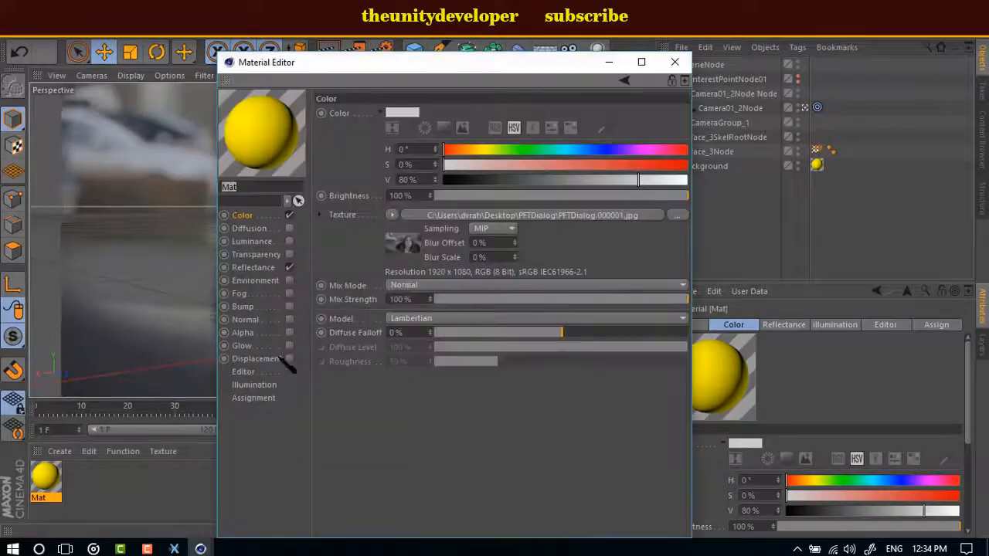
pyautogui.click(467, 215)
pyautogui.click(425, 95)
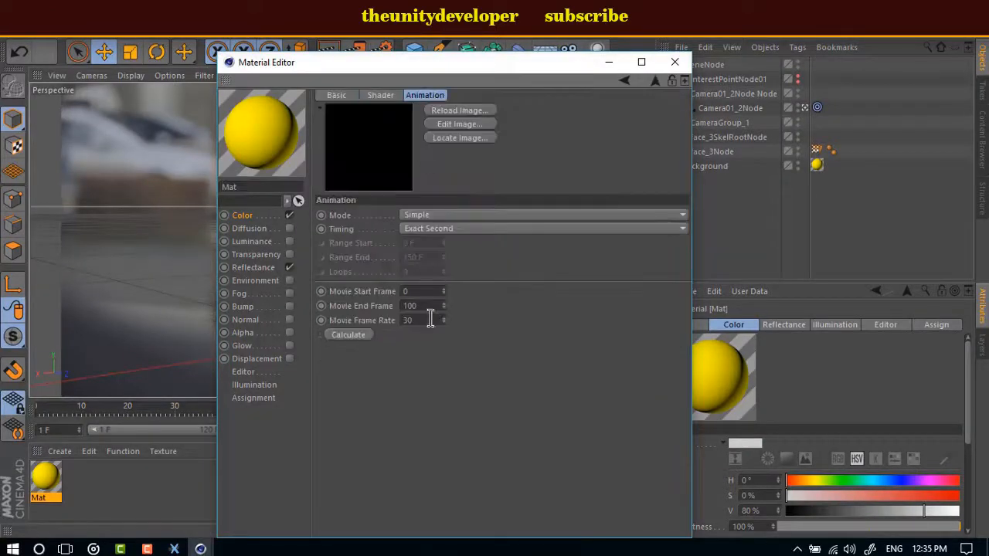
pyautogui.write('25')
pyautogui.click(426, 387)
pyautogui.click(675, 62)
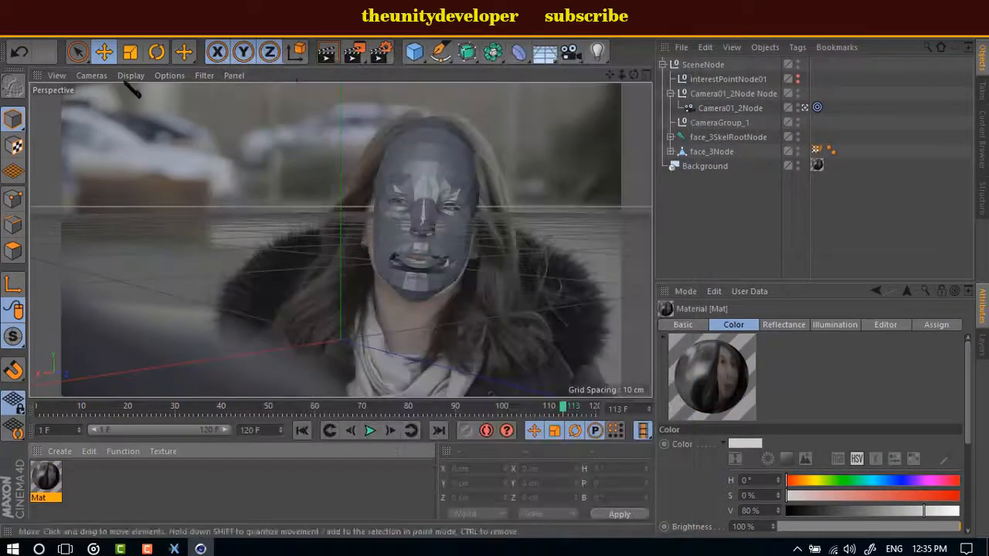
# Step: Set the project's frame rate to 25 FPS in the project settings
pyautogui.click(37, 32)
pyautogui.click(75, 210)
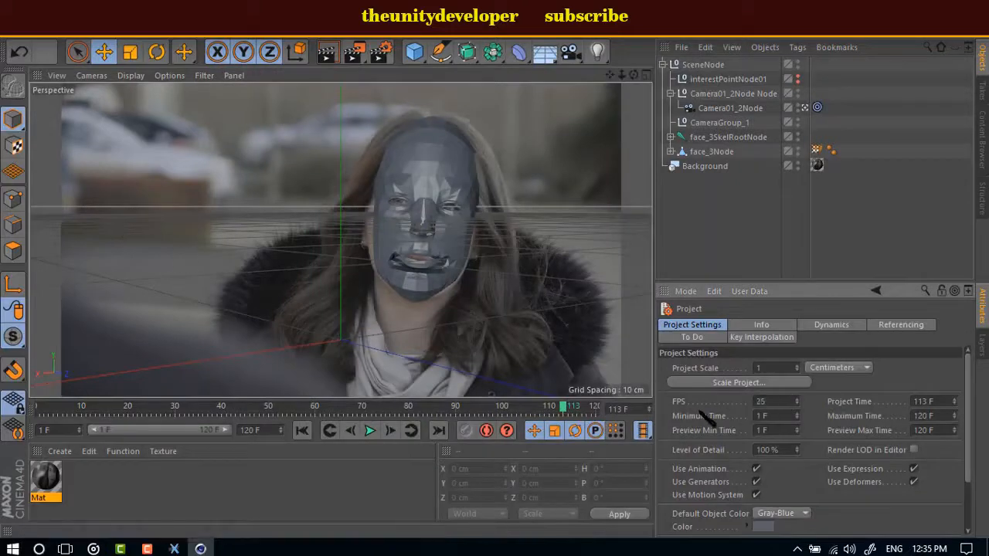
pyautogui.write('25')
pyautogui.press('Return')
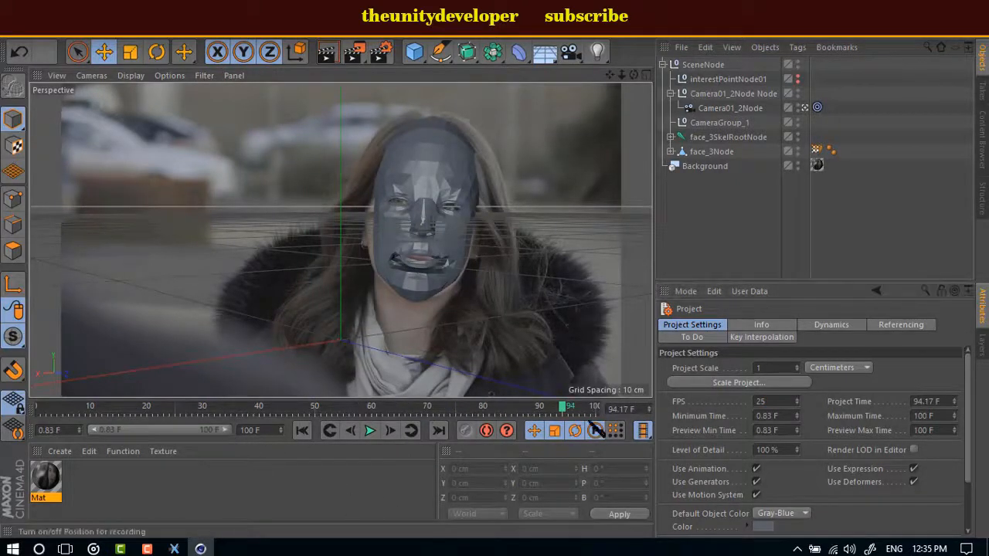
# Step: Set the timeline's start frame to 1 F and play back the face track over the footage
pyautogui.moveTo(592, 407); pyautogui.dragTo(36, 410)
pyautogui.click(174, 548)
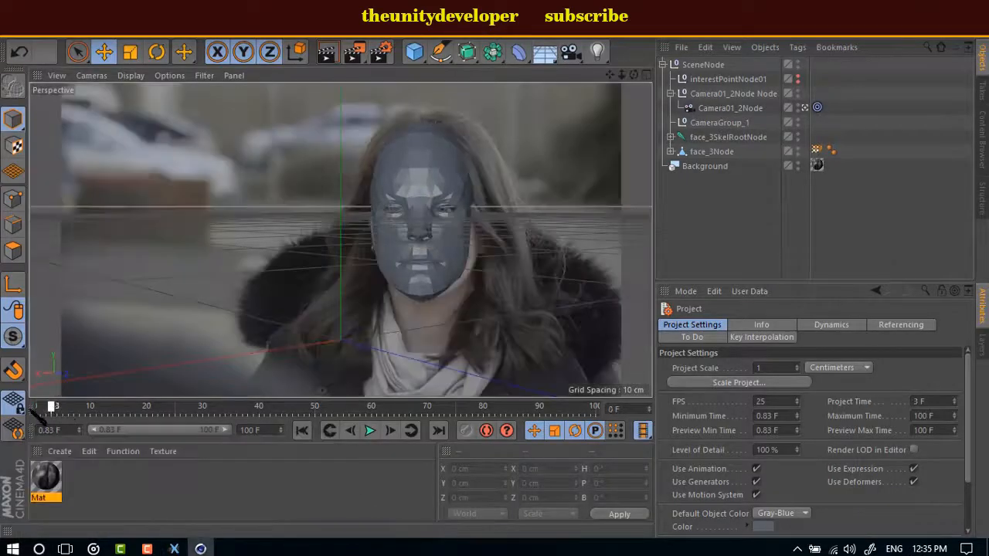
pyautogui.moveTo(71, 433); pyautogui.dragTo(11, 429)
pyautogui.write('1')
pyautogui.press('Return')
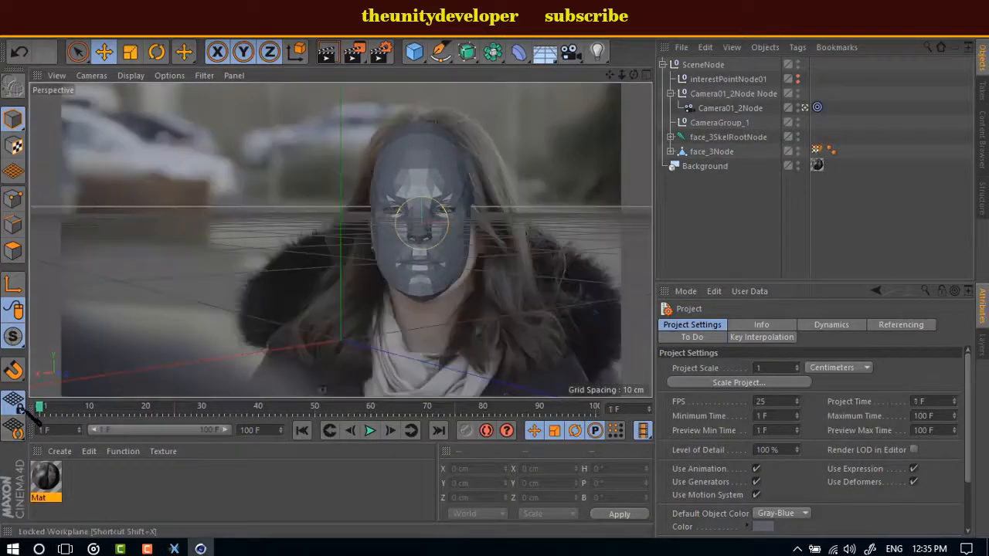
pyautogui.click(370, 430)
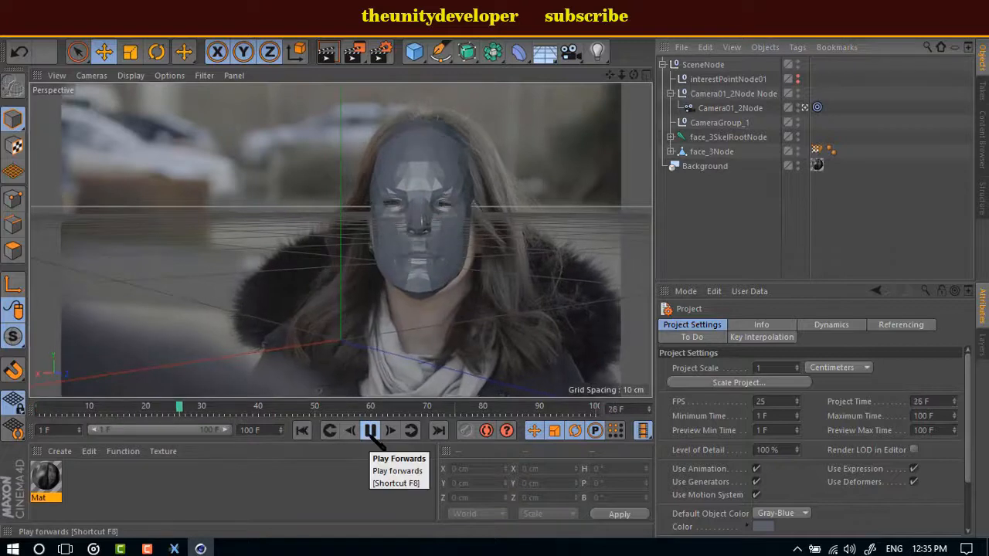
pyautogui.click(369, 430)
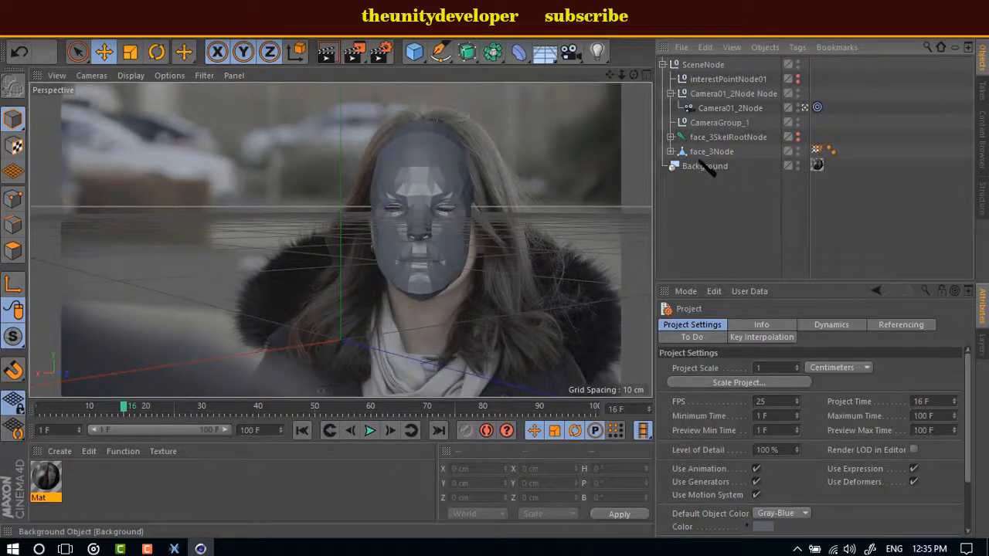
# Step: Smooth face_3Node with a Subdivision Surface parent and apply a new default material to the face mesh
pyautogui.click(684, 152)
pyautogui.keyDown('alt'); pyautogui.click(467, 52); pyautogui.keyUp('alt')
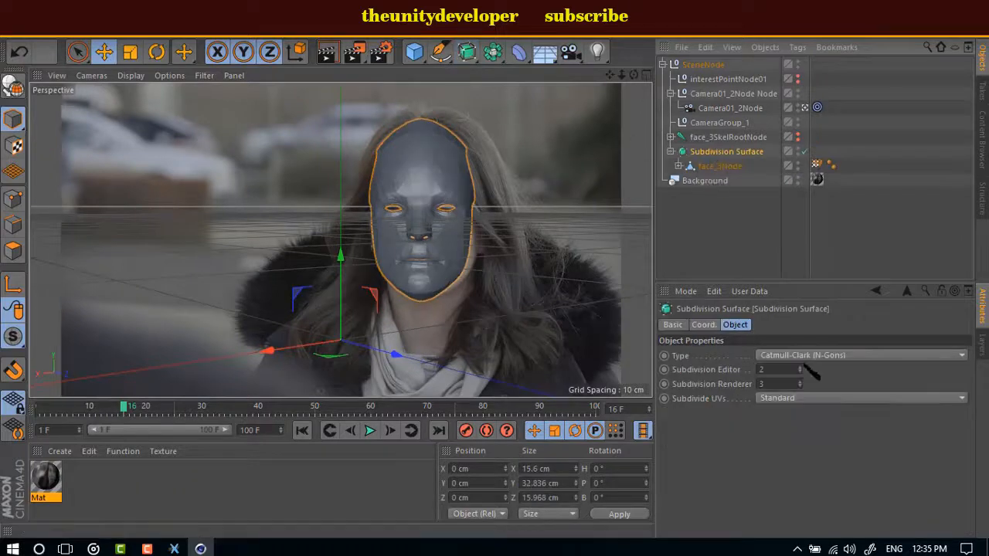
pyautogui.doubleClick(139, 493)
pyautogui.moveTo(441, 296); pyautogui.dragTo(432, 278)
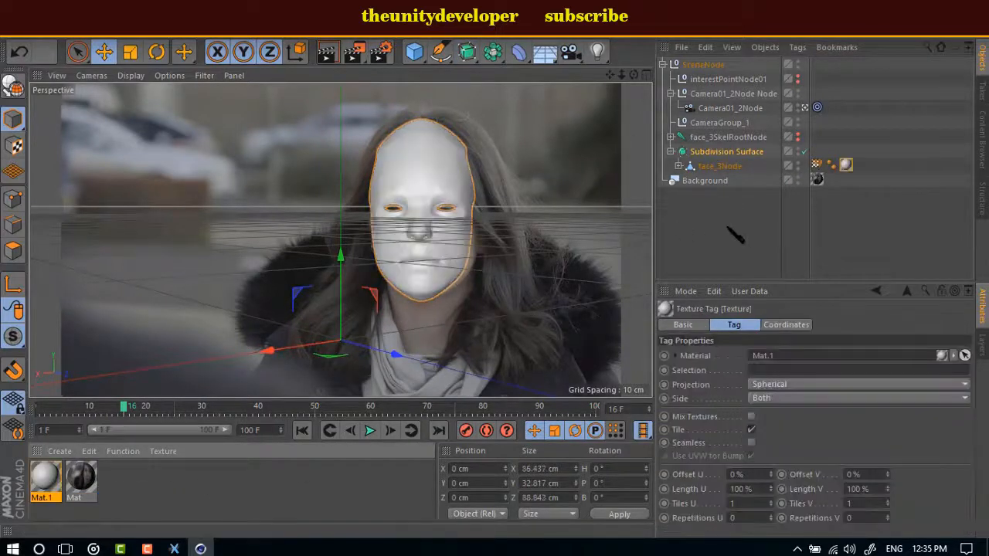
pyautogui.click(740, 232)
# Step: Make a full-render AVI preview of frames 1 to 100 at image size 600 and play it back
pyautogui.moveTo(379, 52); pyautogui.dragTo(454, 297)
pyautogui.click(381, 290)
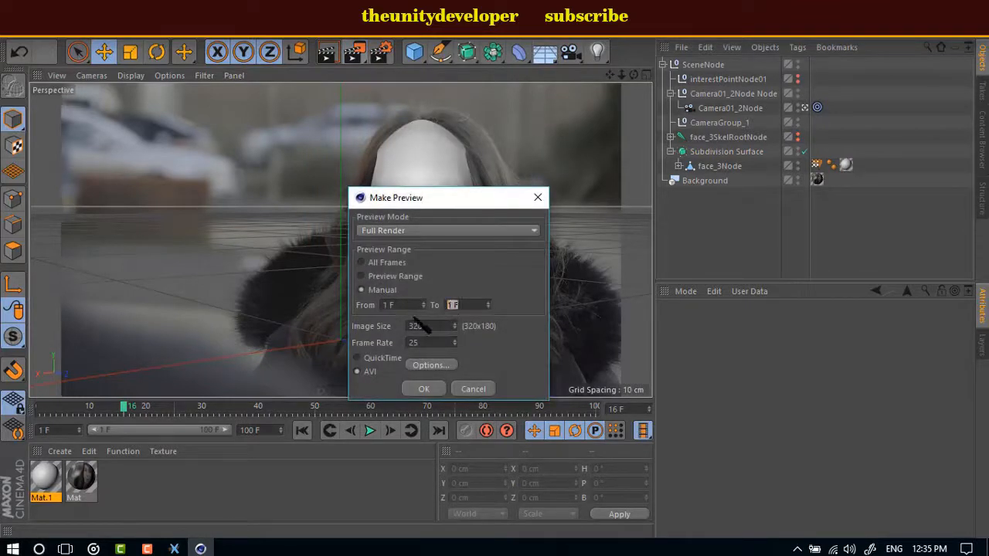
pyautogui.moveTo(432, 344); pyautogui.dragTo(371, 328)
pyautogui.click(435, 345)
pyautogui.write('600')
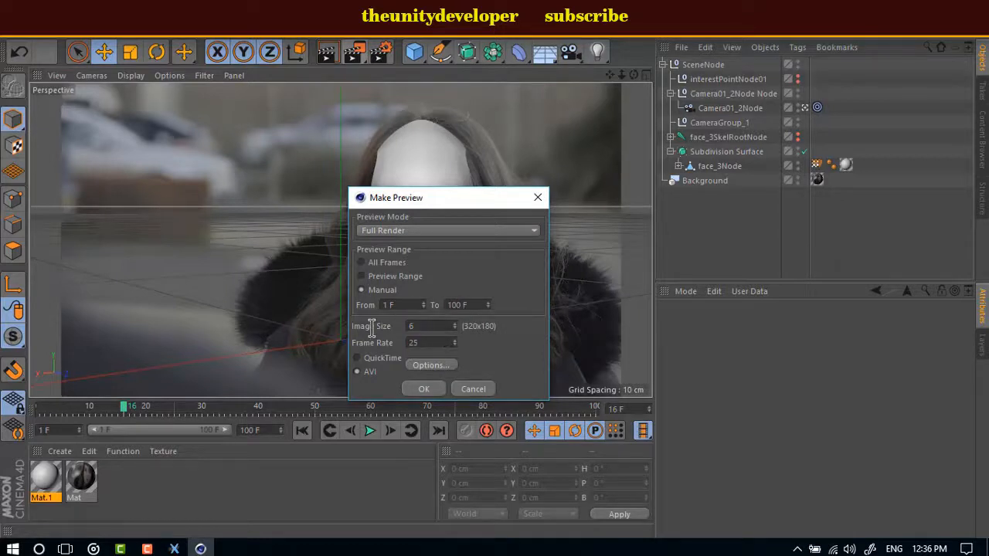
pyautogui.click(424, 388)
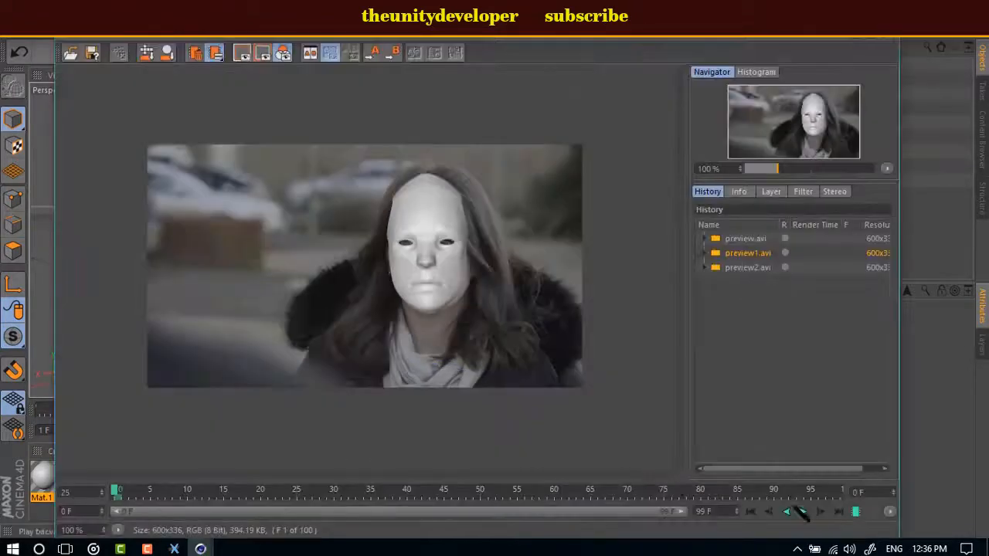
pyautogui.click(804, 511)
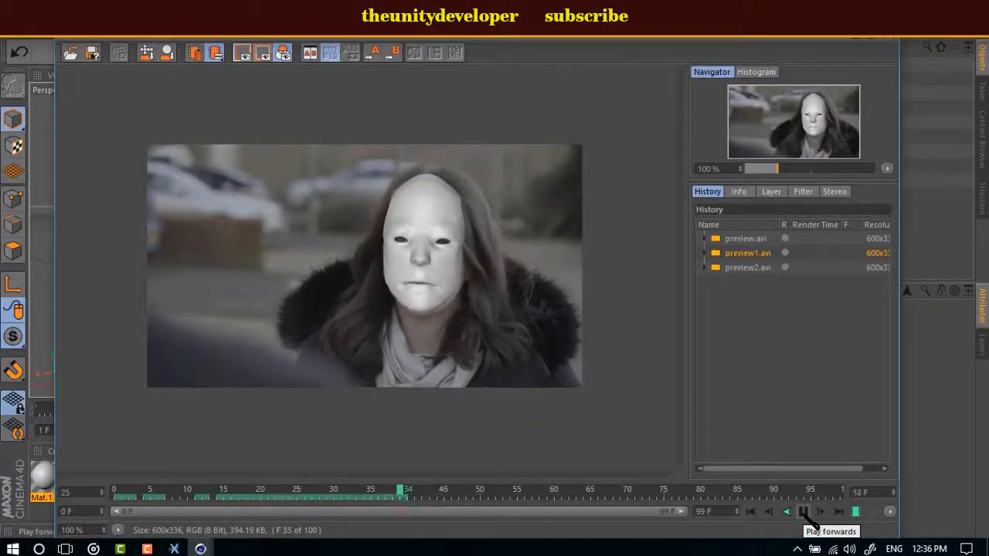
pyautogui.click(803, 511)
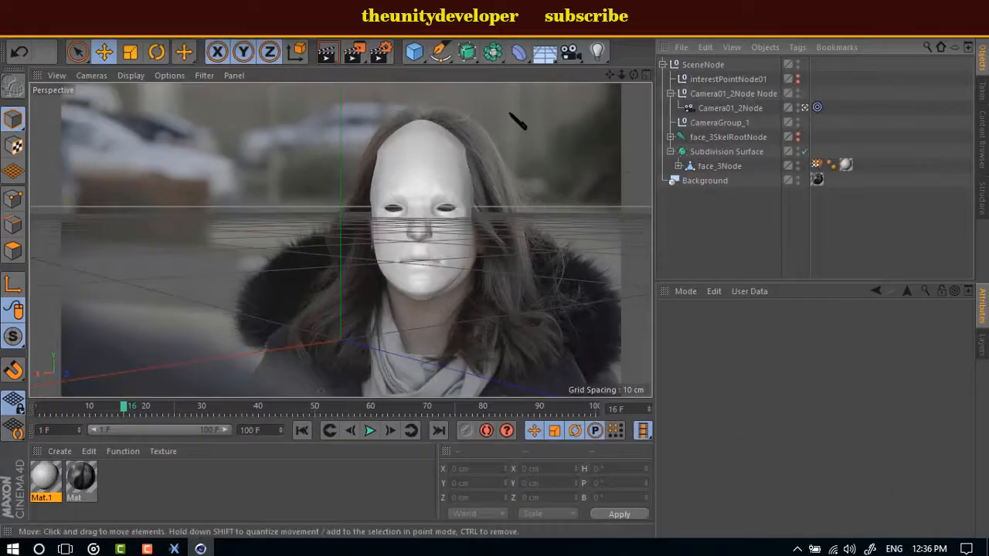
# Step: Set the output frame rate to 25 in the render settings and move the timeline to frame 1
pyautogui.hotkey('ctrl', 'b')
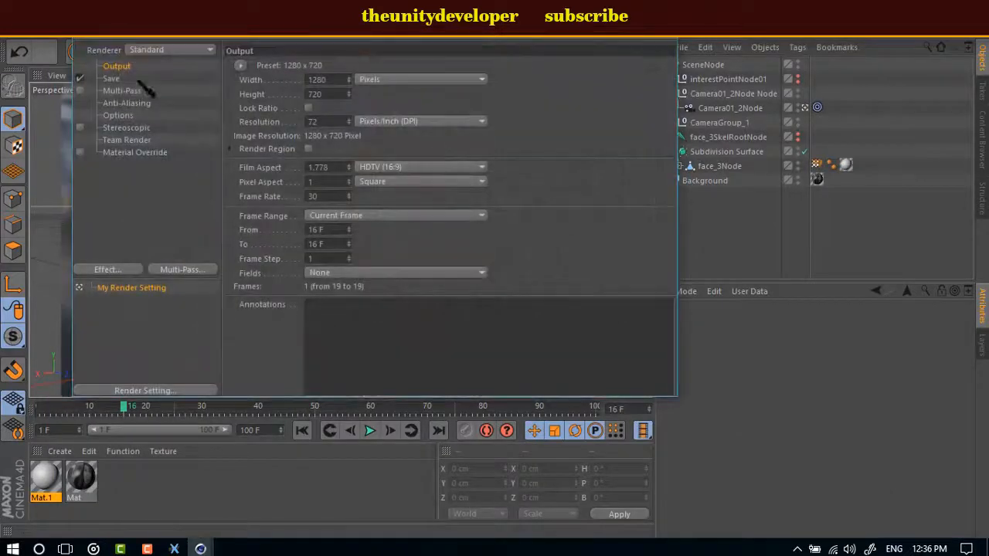
pyautogui.doubleClick(324, 196)
pyautogui.write('25')
pyautogui.press('Return')
pyautogui.click(663, 31)
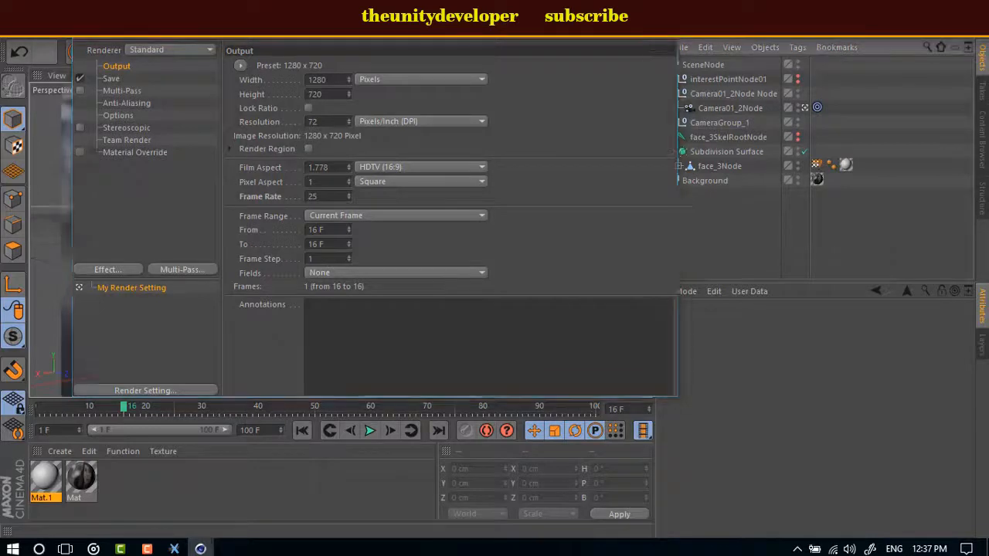
pyautogui.moveTo(123, 407); pyautogui.dragTo(11, 404)
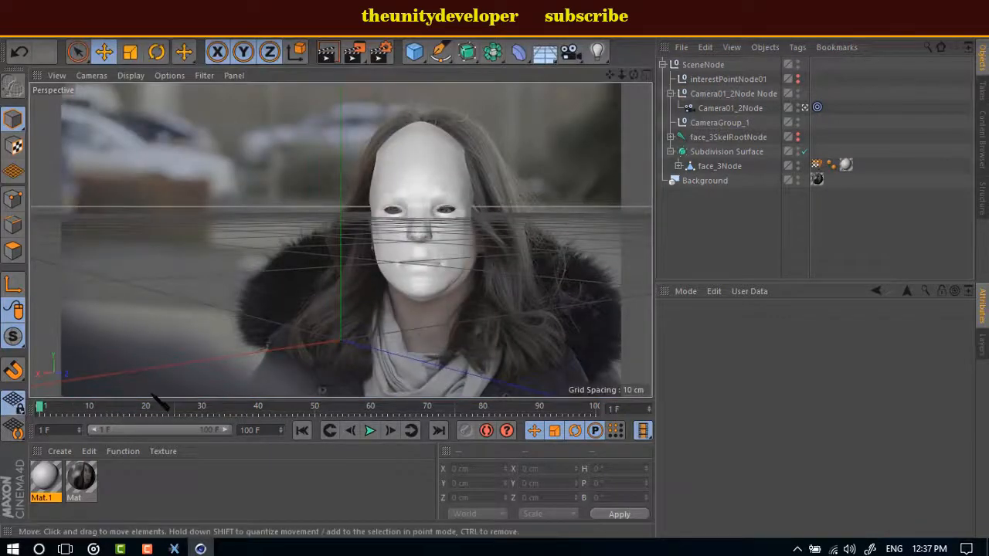